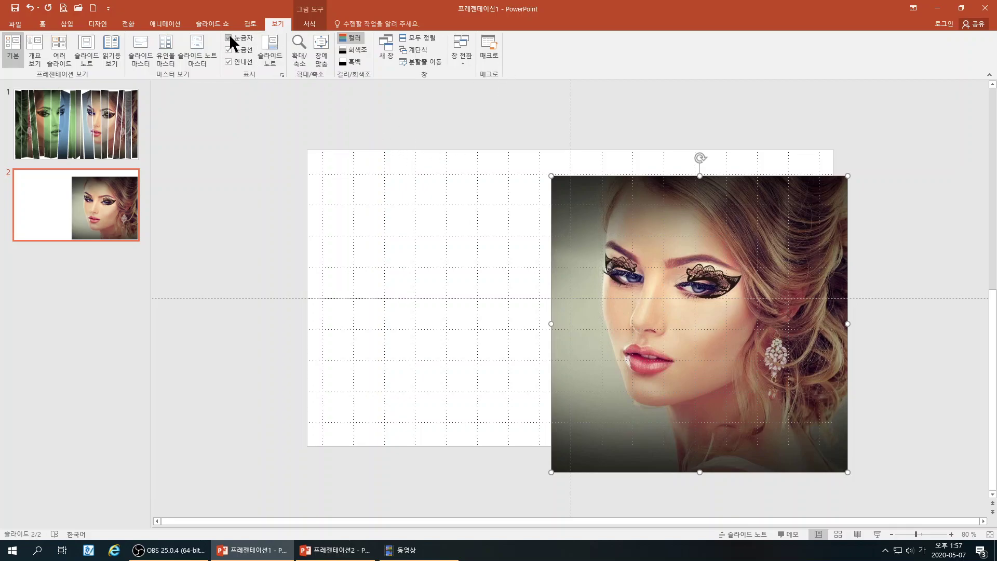
# Hide the gridlines and fit the photo to the slide's right half, aligned with the vertical centre guide
pyautogui.click(239, 52)
pyautogui.click(952, 534)
pyautogui.click(952, 535)
pyautogui.moveTo(701, 380); pyautogui.dragTo(721, 357)
pyautogui.moveTo(944, 298); pyautogui.dragTo(903, 299)
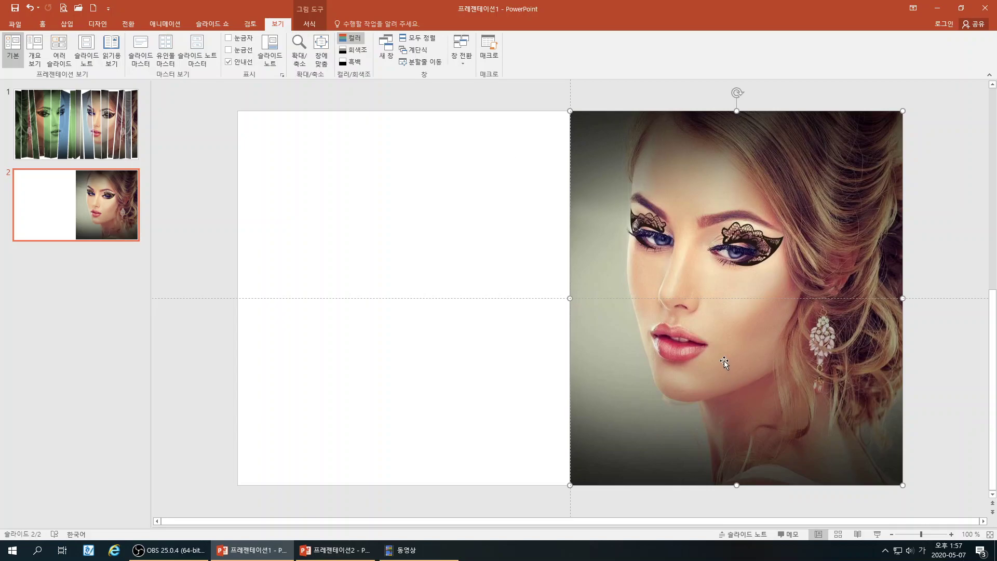
# Duplicate the photo onto the slide's left half and flip the copy horizontally to mirror the original
pyautogui.hotkey('ctrl', 'd')
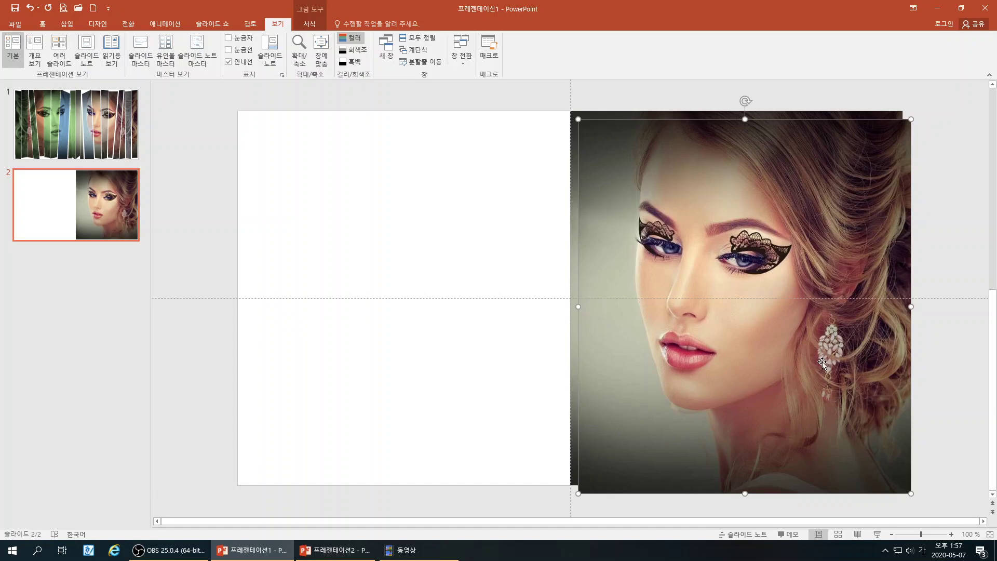
pyautogui.moveTo(827, 360); pyautogui.dragTo(488, 355)
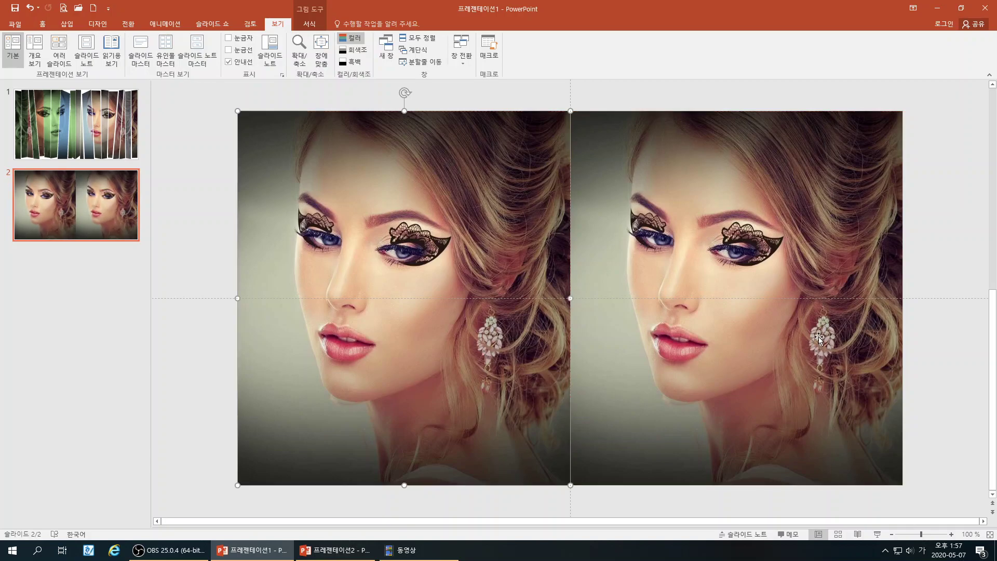
pyautogui.click(44, 24)
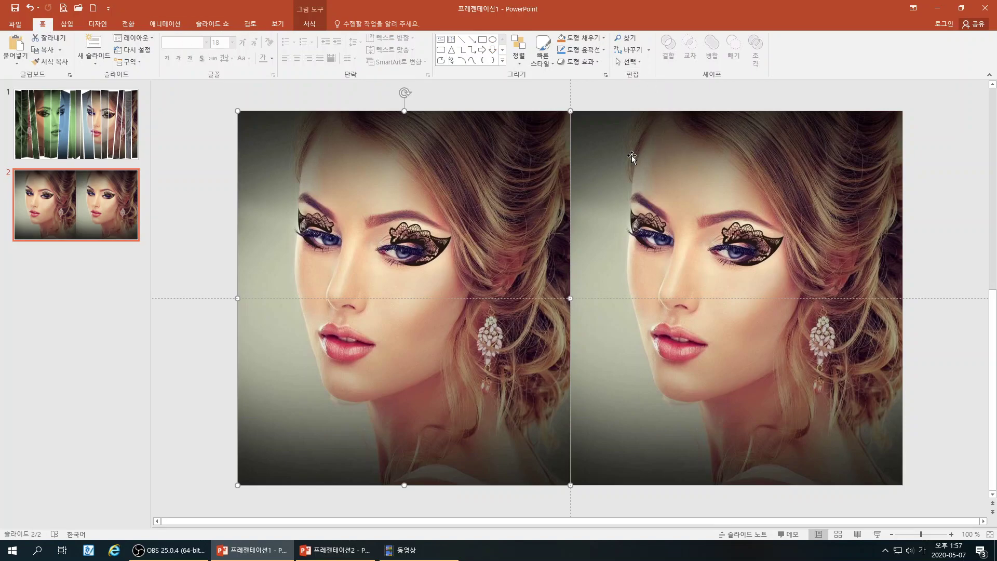
pyautogui.click(517, 61)
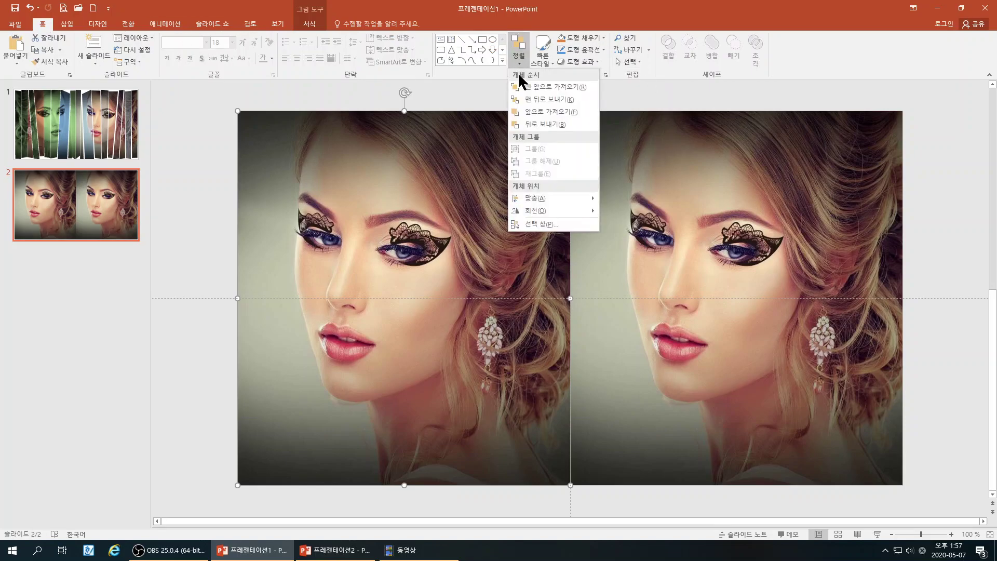
pyautogui.moveTo(544, 210)
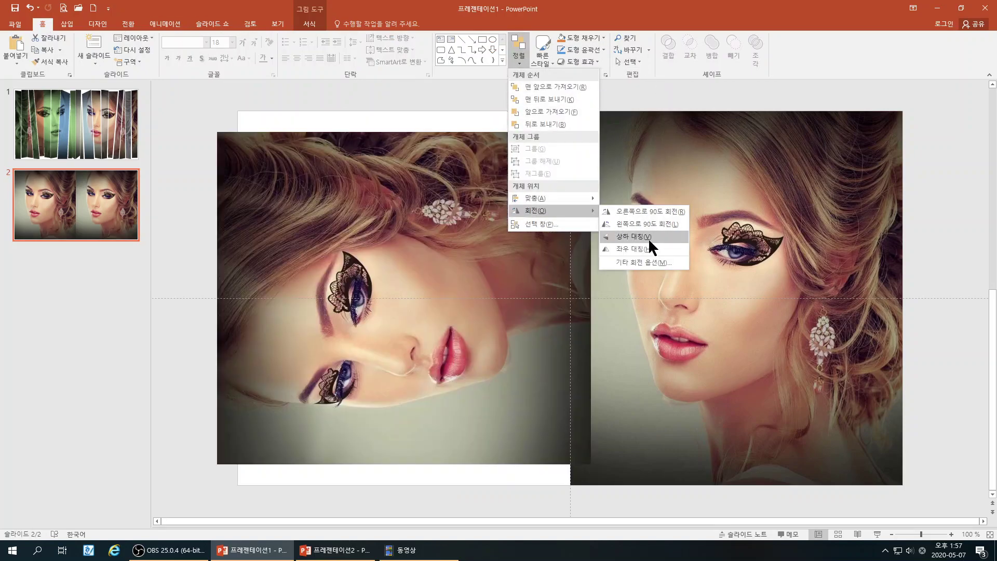
pyautogui.click(641, 247)
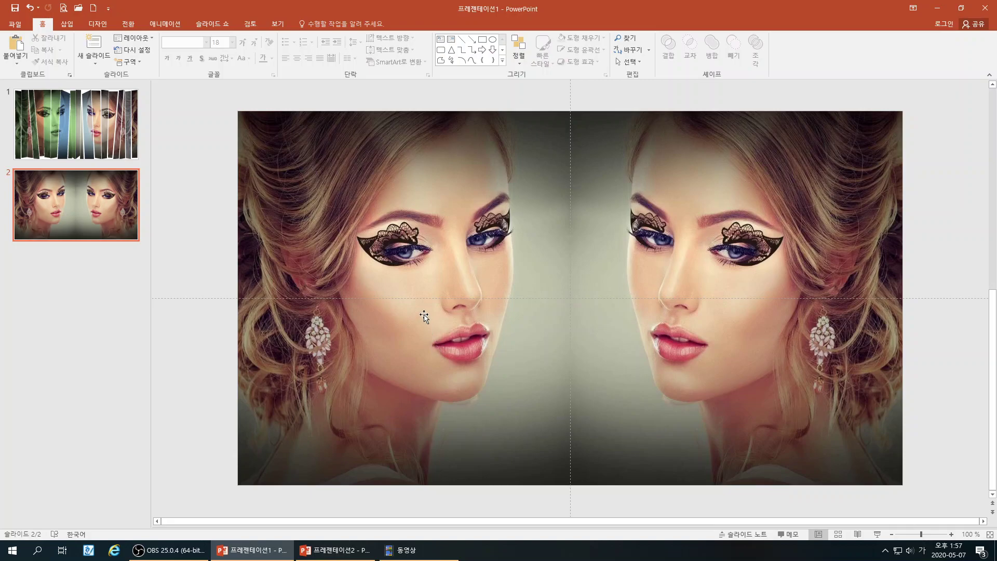
# View the mirrored photos without the guides and turn the guides back on
pyautogui.click(276, 23)
pyautogui.click(243, 61)
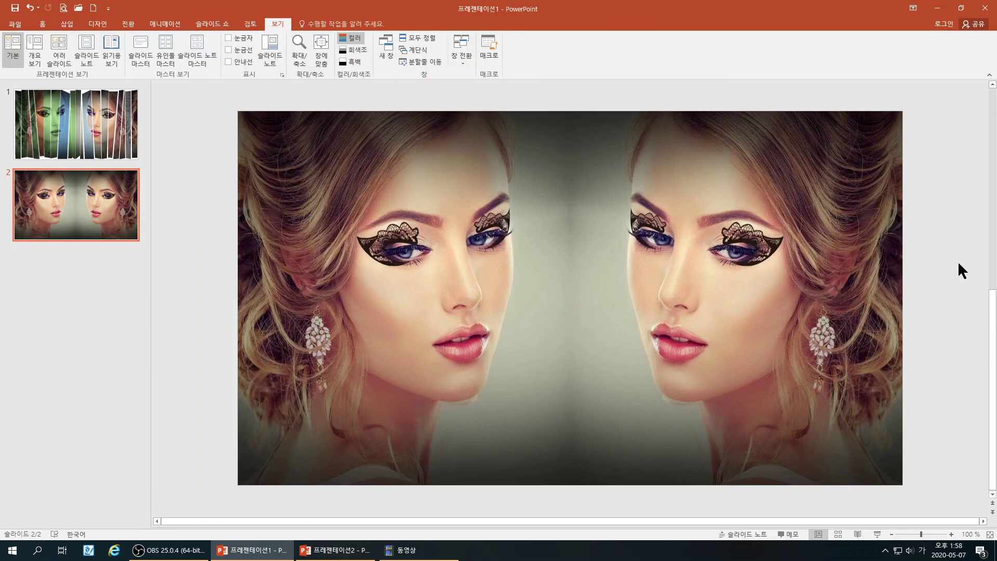
pyautogui.click(240, 64)
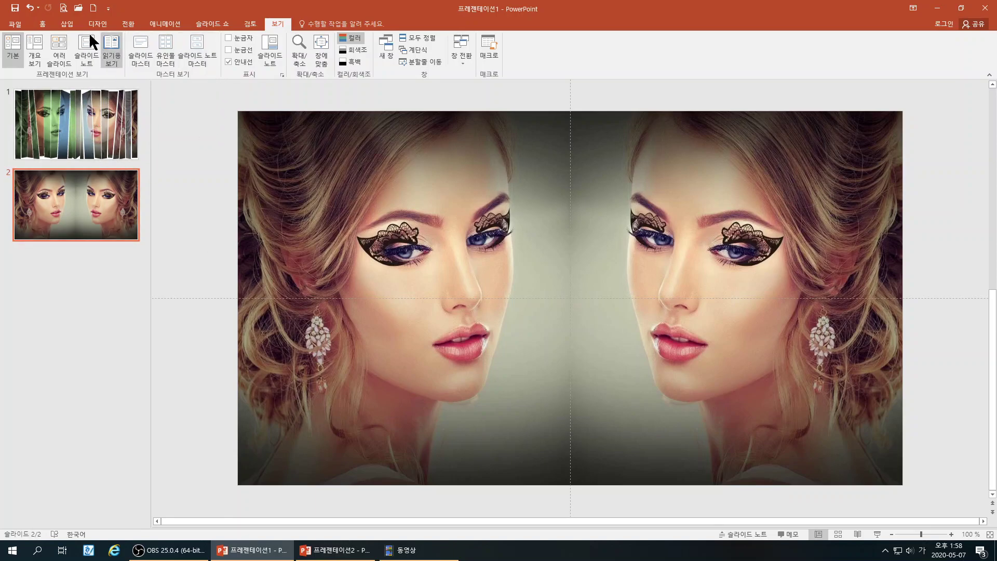
# Draw a narrow rectangle over the right photo, starting at the vertical centre guide and spanning the full slide height
pyautogui.click(42, 24)
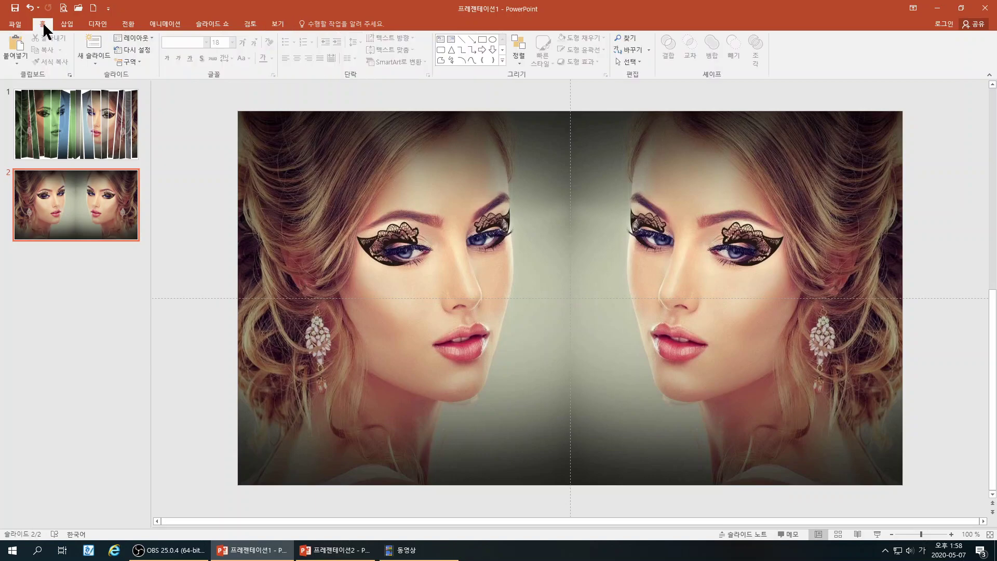
pyautogui.click(503, 59)
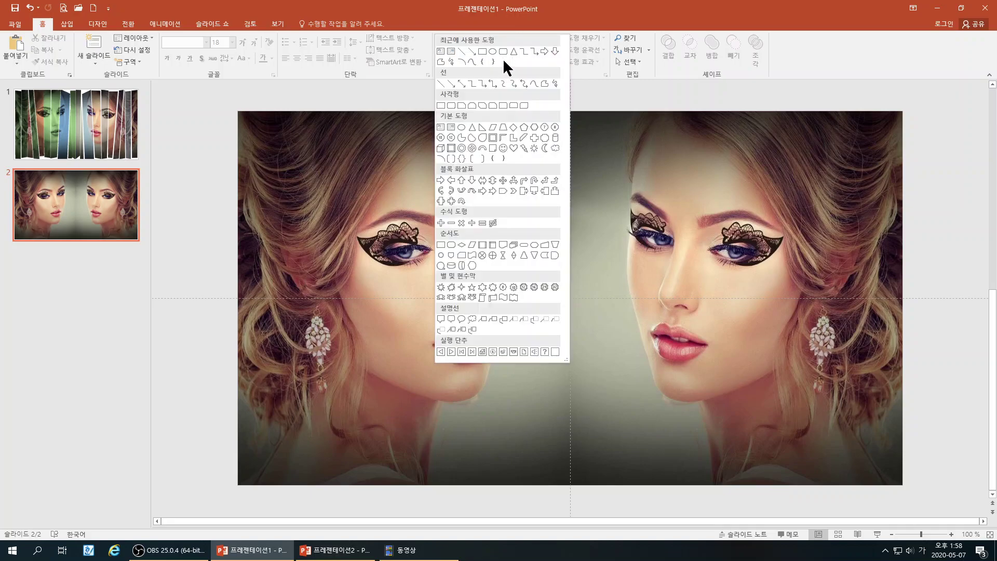
pyautogui.click(440, 107)
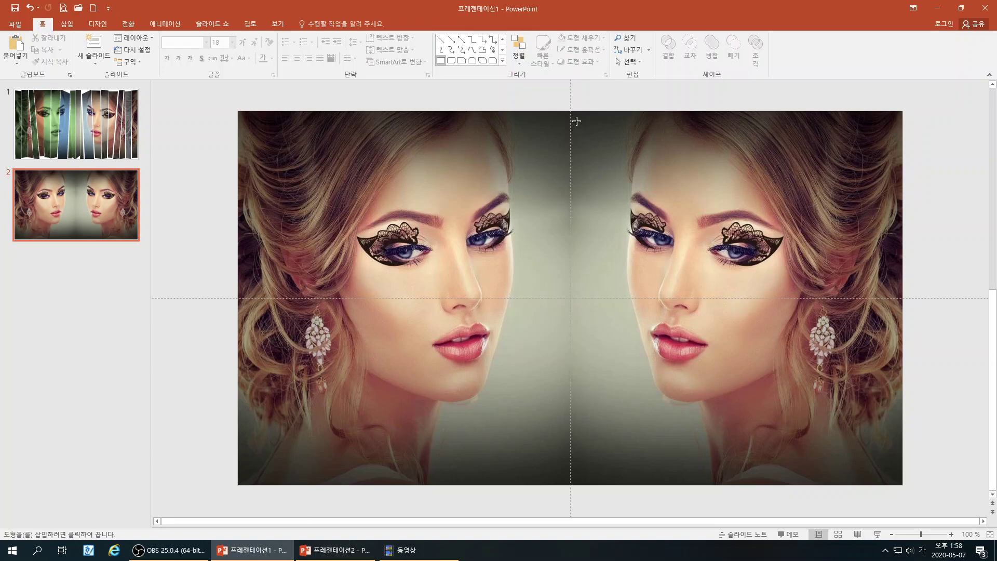
pyautogui.moveTo(569, 112)
pyautogui.mouseDown()
pyautogui.moveTo(610, 262)
pyautogui.moveTo(634, 477)
pyautogui.moveTo(622, 484)
pyautogui.mouseUp()
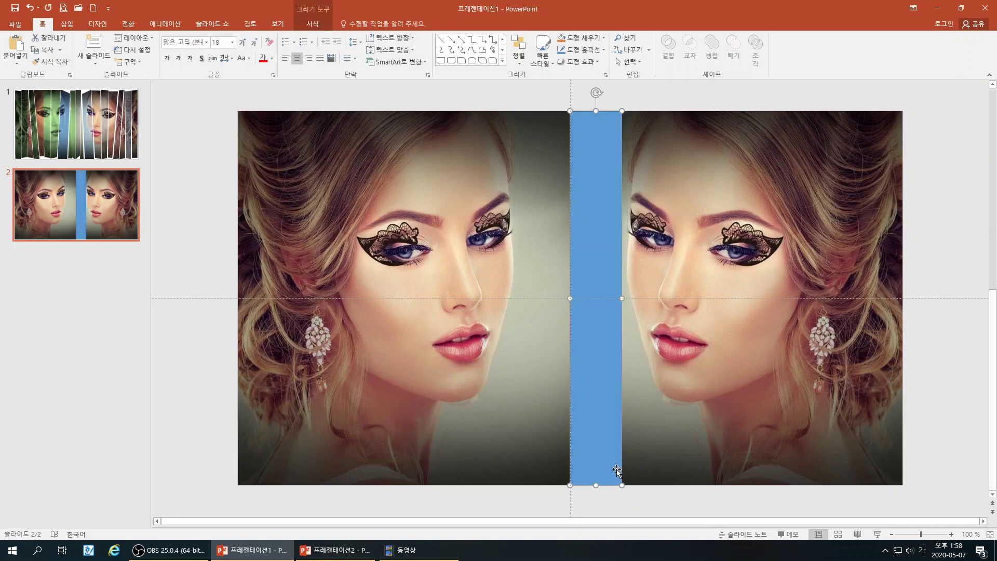
# Copy the rectangle beside itself with a narrow gap and repeat the duplication until seven strips cover the right photo
pyautogui.moveTo(599, 419); pyautogui.dragTo(659, 388)
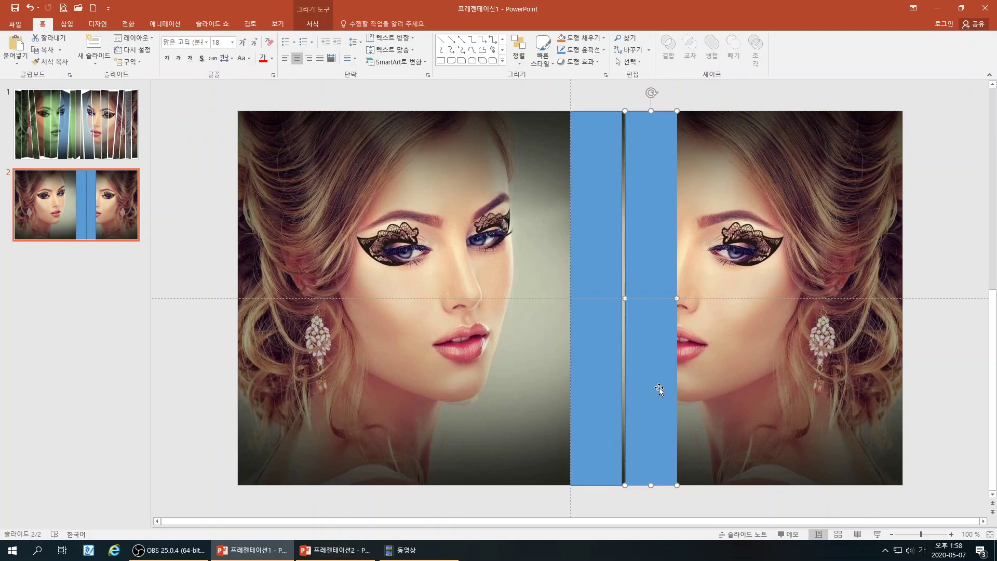
pyautogui.hotkey('ctrl', 'Left')
pyautogui.hotkey('ctrl', 'Left')
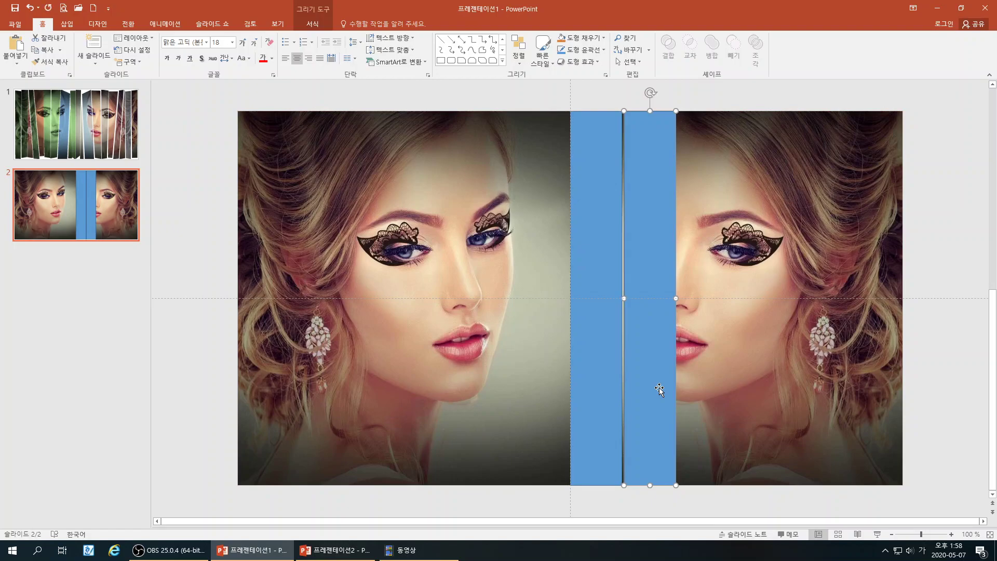
pyautogui.hotkey('ctrl', 'd')
pyautogui.hotkey('ctrl', 'd')
pyautogui.hotkey('ctrl', 'd')
pyautogui.hotkey('ctrl', 'd')
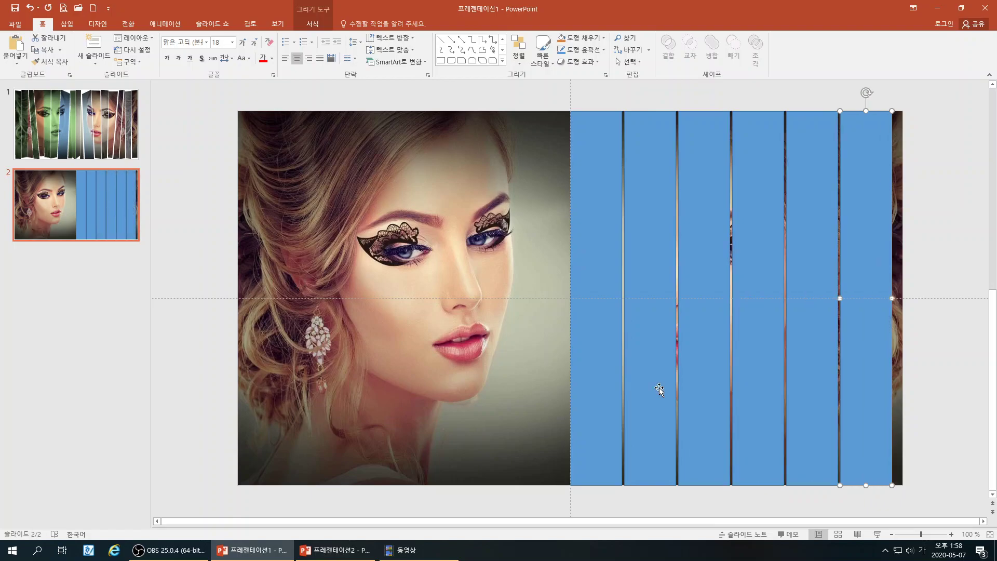
pyautogui.hotkey('ctrl', 'd')
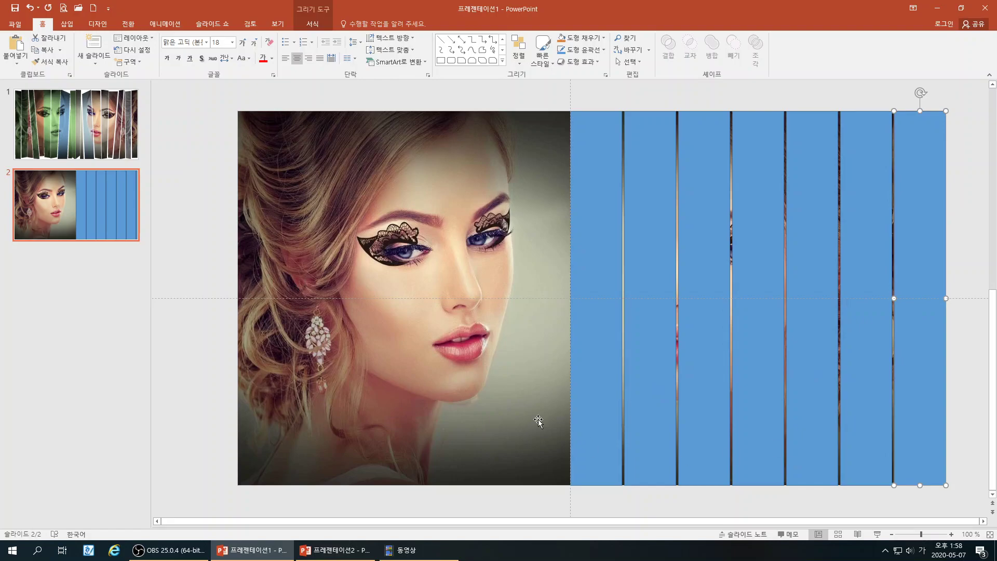
# Move the mirrored left photo away from the centre, partly off the slide's left edge
pyautogui.moveTo(527, 181); pyautogui.dragTo(296, 185)
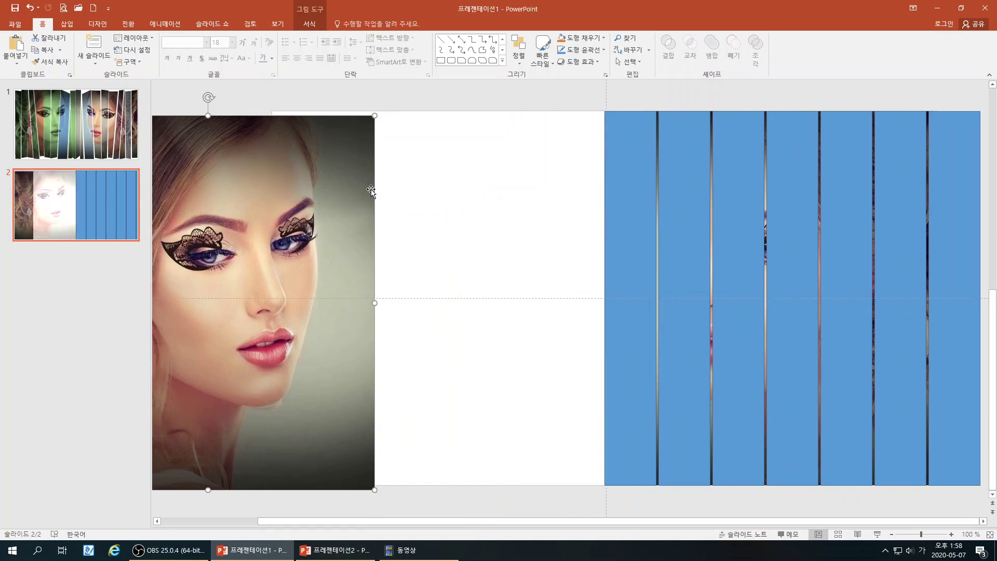
pyautogui.click(646, 215)
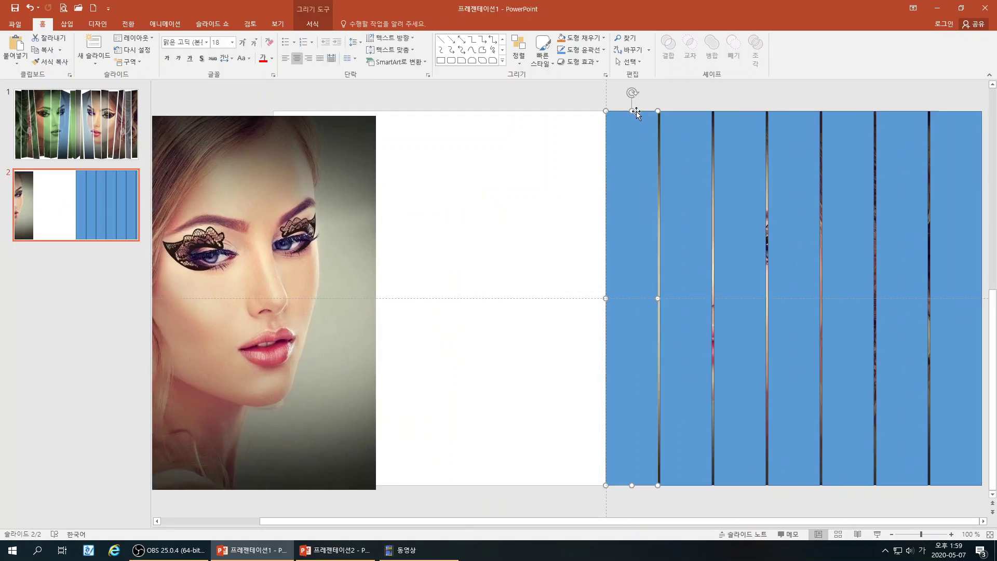
pyautogui.moveTo(632, 93); pyautogui.dragTo(646, 94)
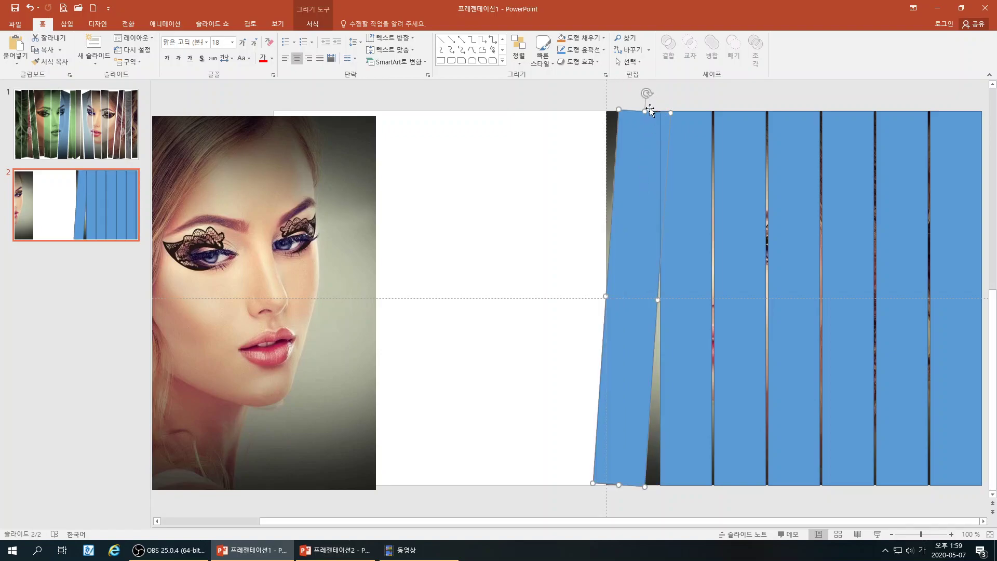
pyautogui.hotkey('ctrl', 'd')
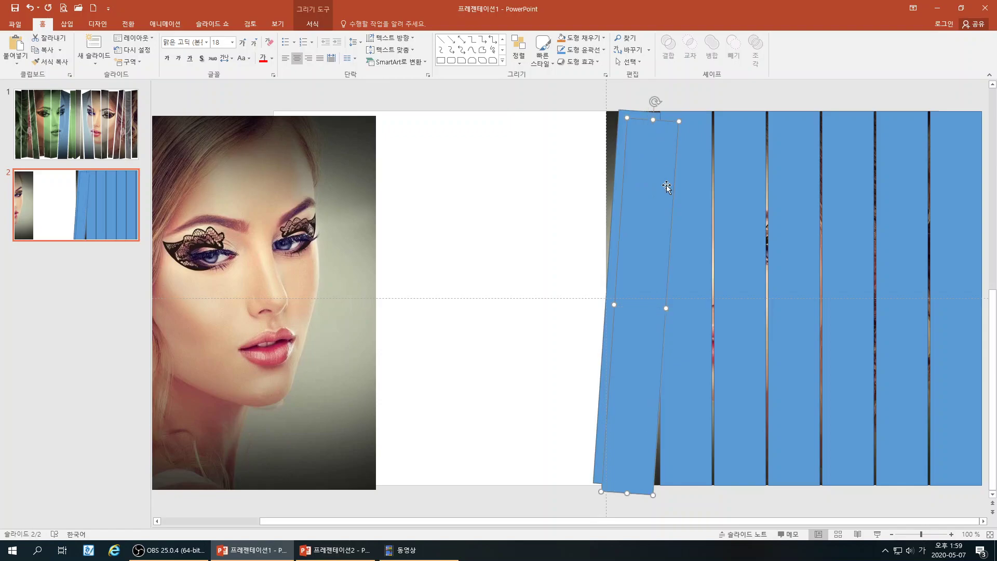
pyautogui.hotkey('ctrl', 'z')
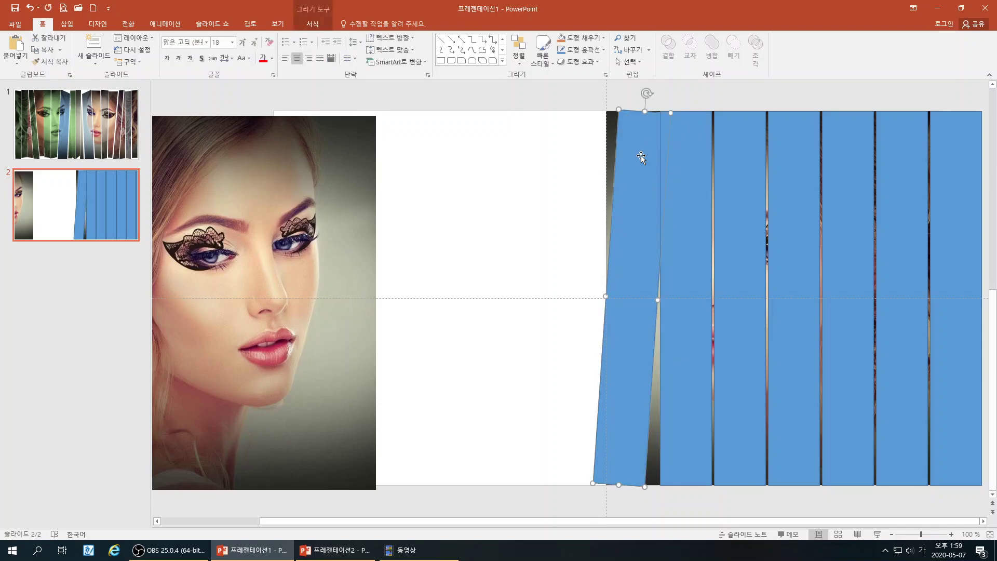
pyautogui.hotkey('ctrl', 'z')
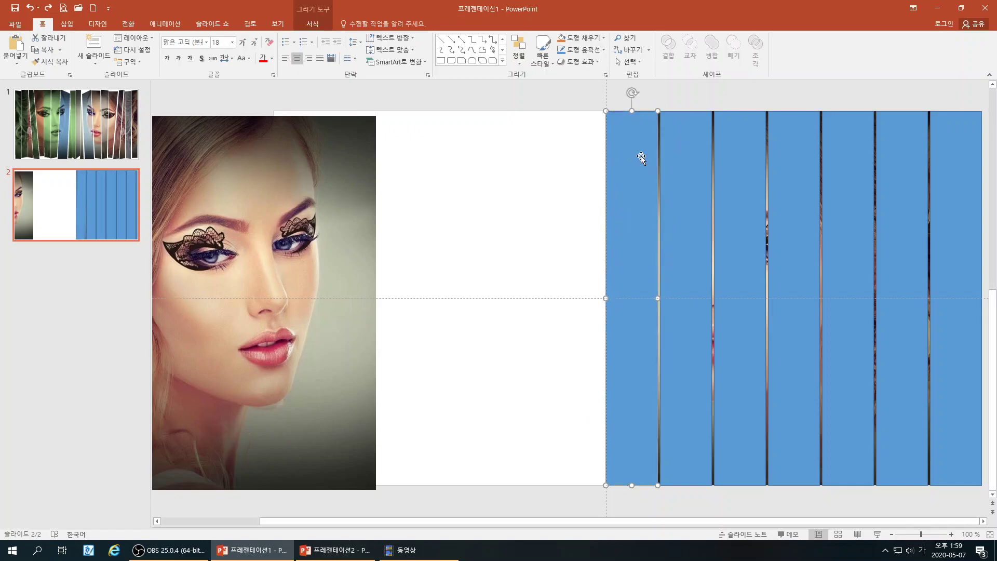
# Pull the first strip onto the blank slide area and edit its points into an irregular shape narrowing downward
pyautogui.moveTo(642, 164); pyautogui.dragTo(575, 169)
pyautogui.rightClick(575, 168)
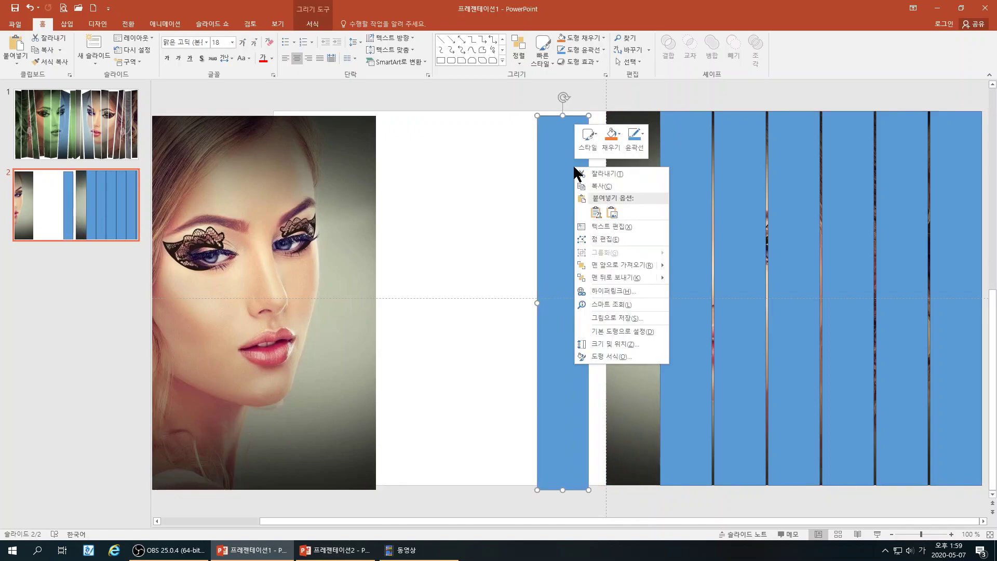
pyautogui.click(599, 238)
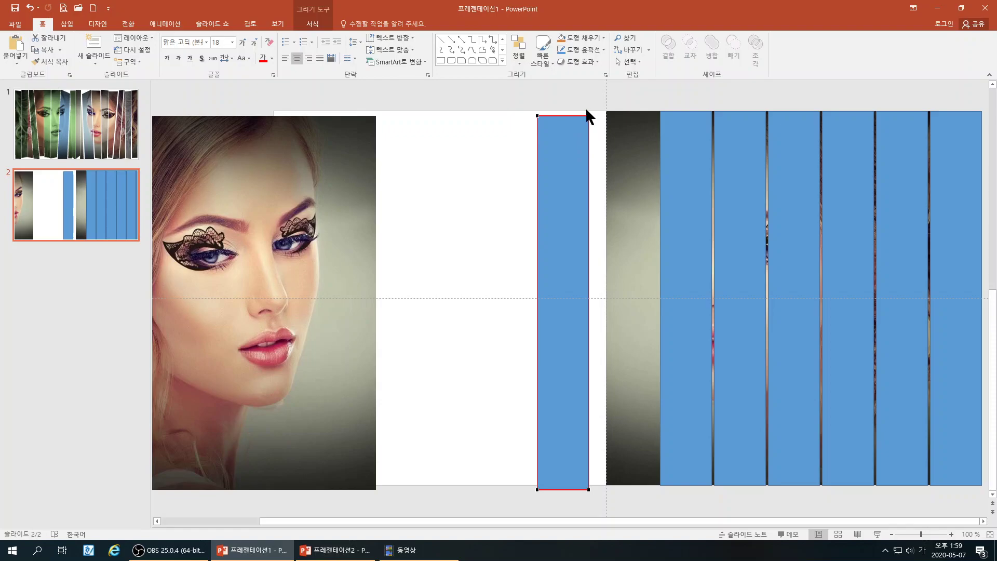
pyautogui.moveTo(588, 116); pyautogui.dragTo(581, 133)
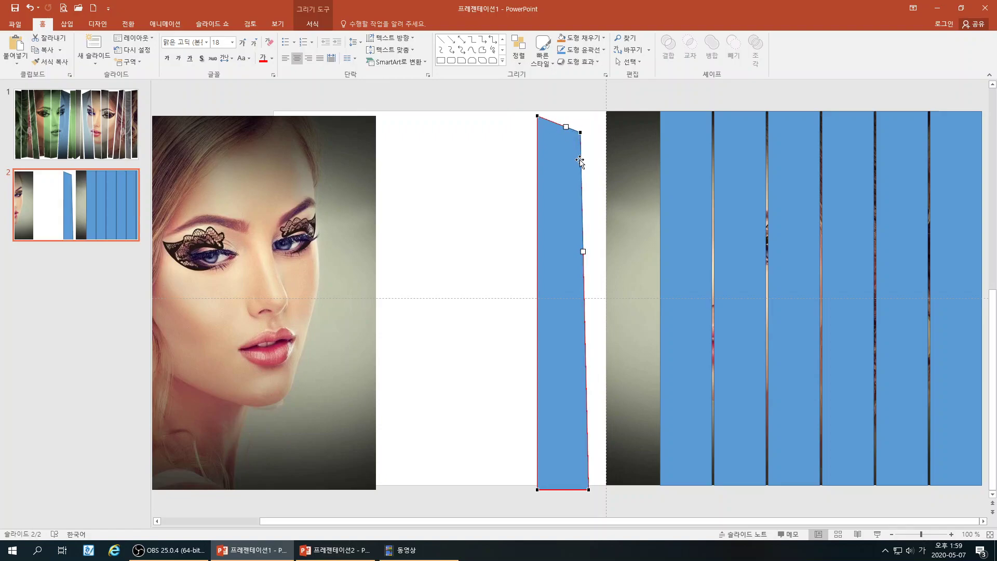
pyautogui.moveTo(537, 489); pyautogui.dragTo(538, 479)
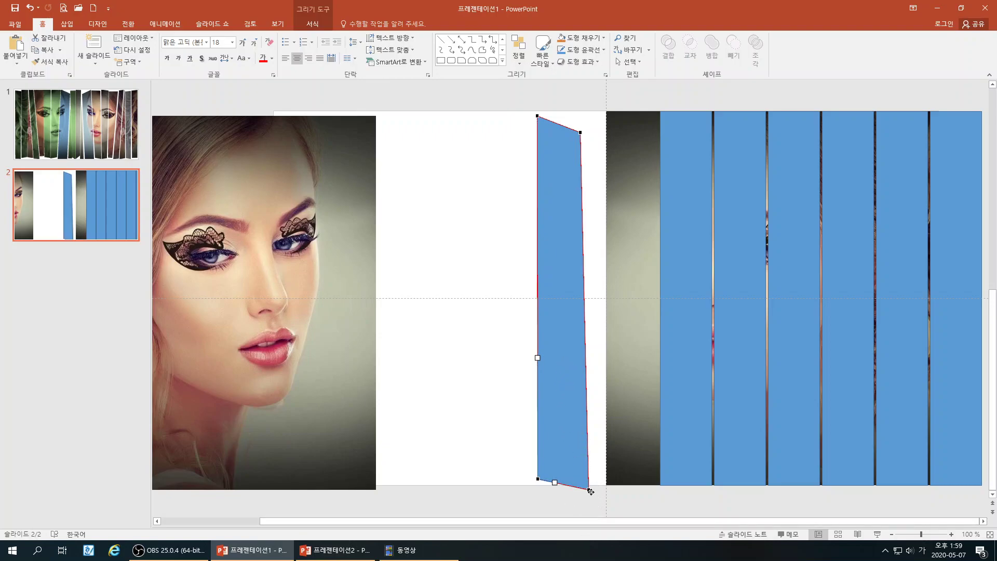
pyautogui.moveTo(588, 489); pyautogui.dragTo(572, 479)
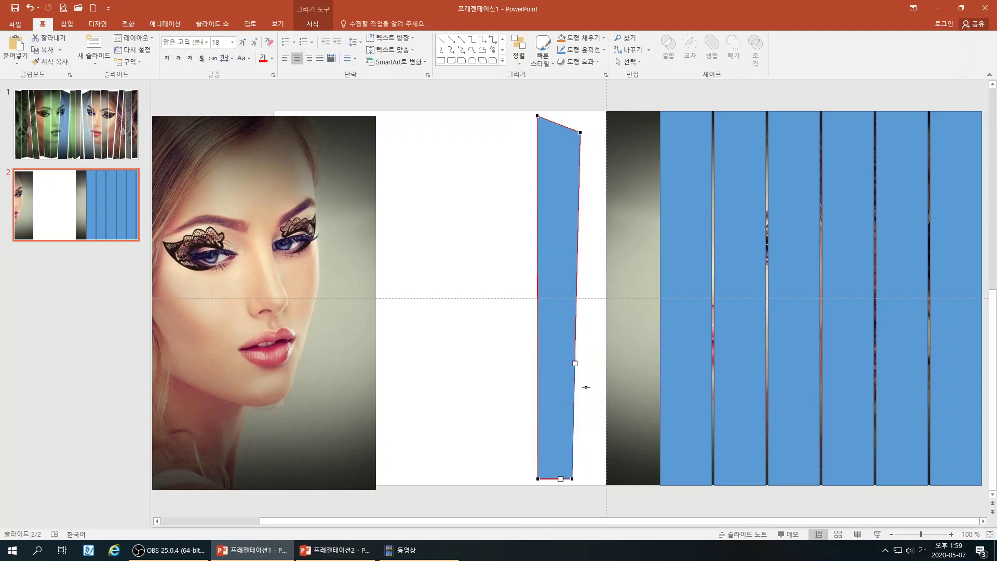
# Place the reshaped strip back over the photo against the centre guide and stretch it slightly downward
pyautogui.moveTo(552, 307); pyautogui.dragTo(622, 301)
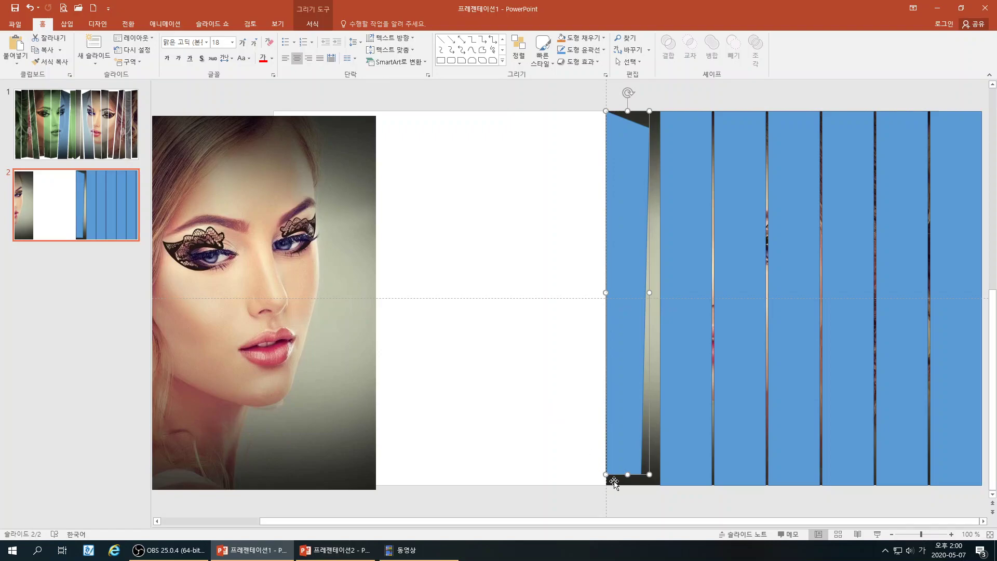
pyautogui.moveTo(628, 475); pyautogui.dragTo(628, 480)
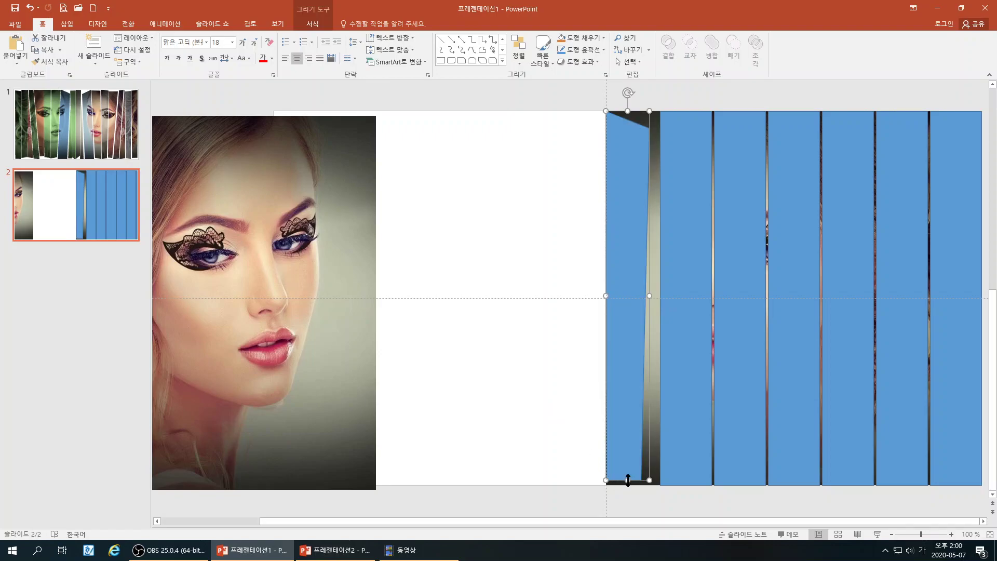
# Examine the individual slanted picture pieces in the finished example on slide 1
pyautogui.click(110, 124)
pyautogui.click(638, 187)
pyautogui.click(679, 190)
pyautogui.click(727, 188)
pyautogui.click(759, 188)
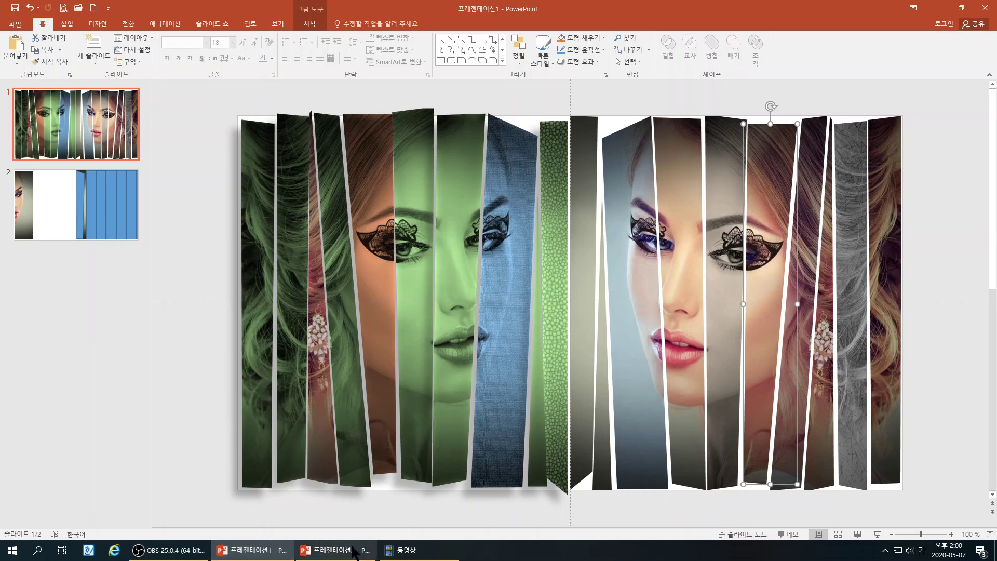
# Edit the points of the second strip on slide 2 into a slanted sliver and move it closer to the first strip
pyautogui.click(55, 197)
pyautogui.click(696, 223)
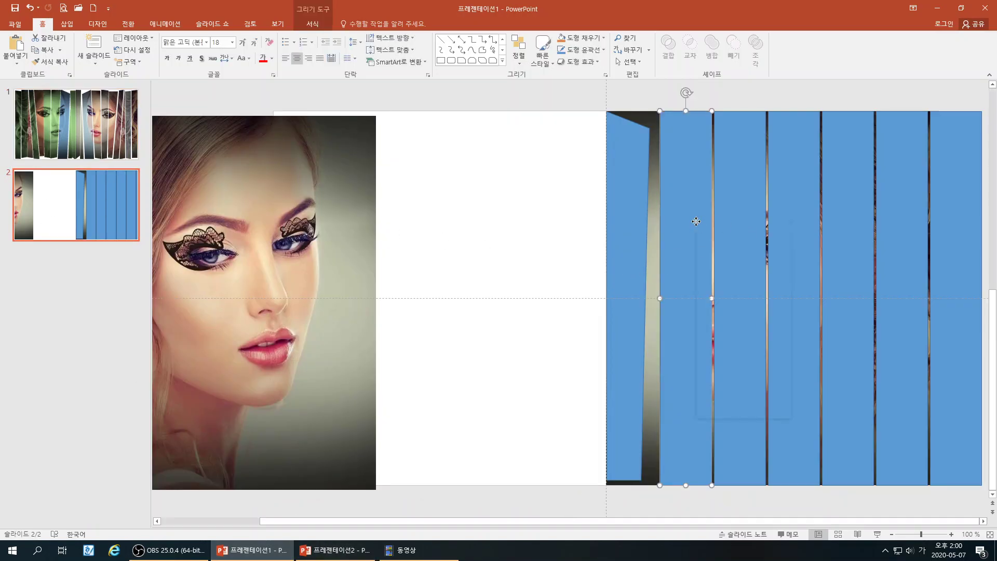
pyautogui.rightClick(696, 221)
pyautogui.click(721, 292)
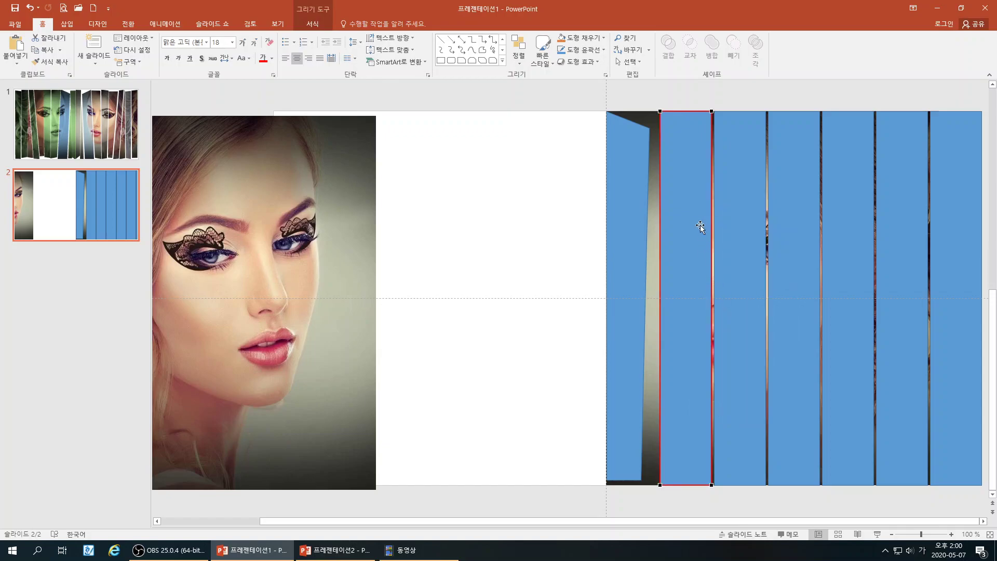
pyautogui.moveTo(660, 110); pyautogui.dragTo(690, 111)
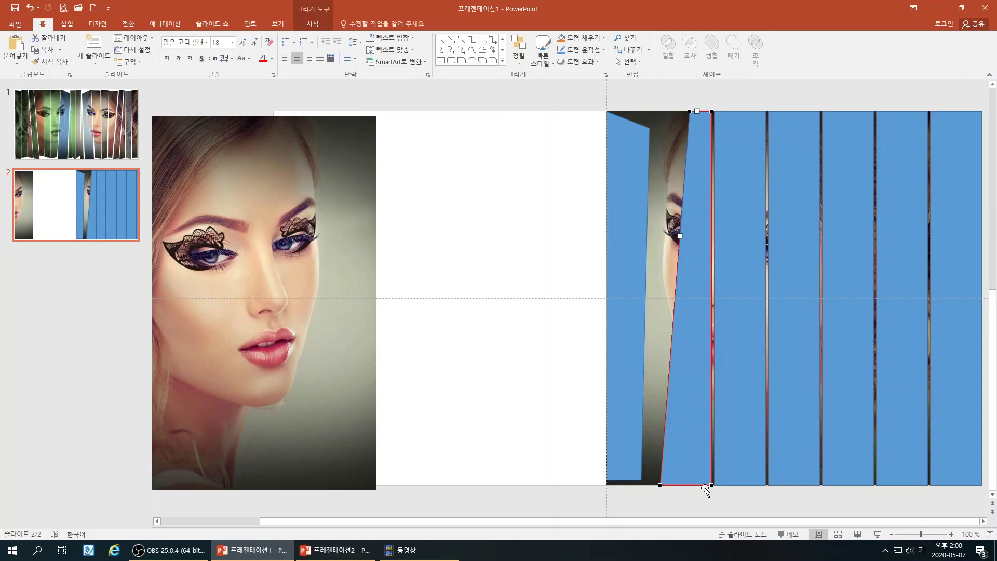
pyautogui.moveTo(712, 485)
pyautogui.mouseDown()
pyautogui.moveTo(675, 485)
pyautogui.moveTo(694, 485)
pyautogui.mouseUp()
pyautogui.moveTo(678, 429); pyautogui.dragTo(674, 430)
pyautogui.moveTo(674, 432); pyautogui.dragTo(668, 431)
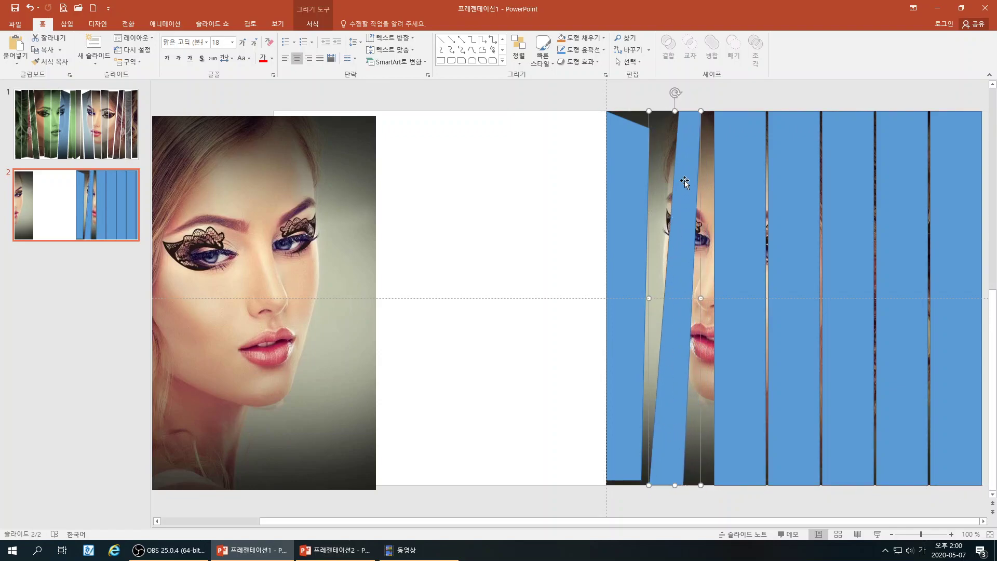
# Draw a tall, narrow isosceles triangle over the gap between the first two strips and move it onto the blank slide area
pyautogui.click(562, 188)
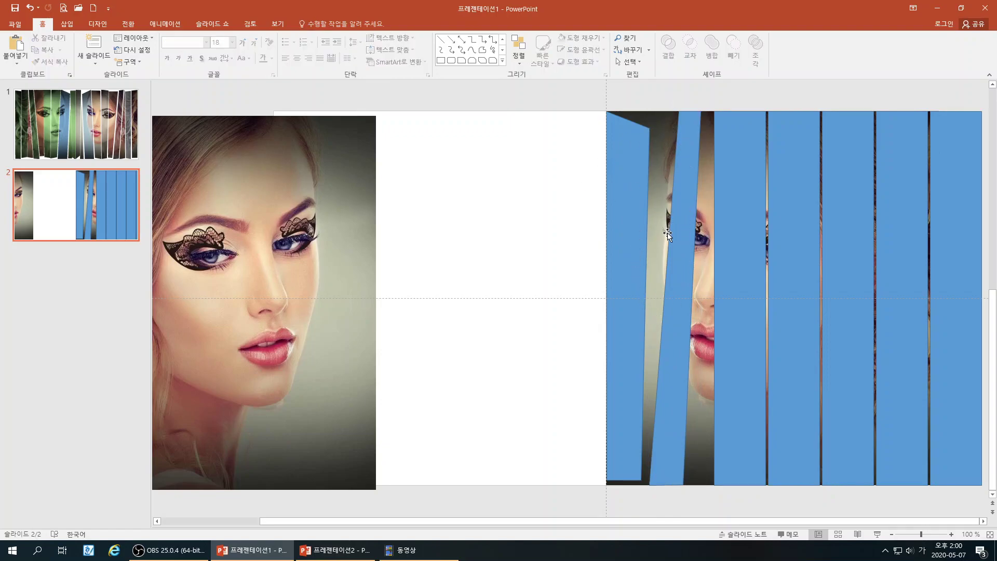
pyautogui.click(502, 60)
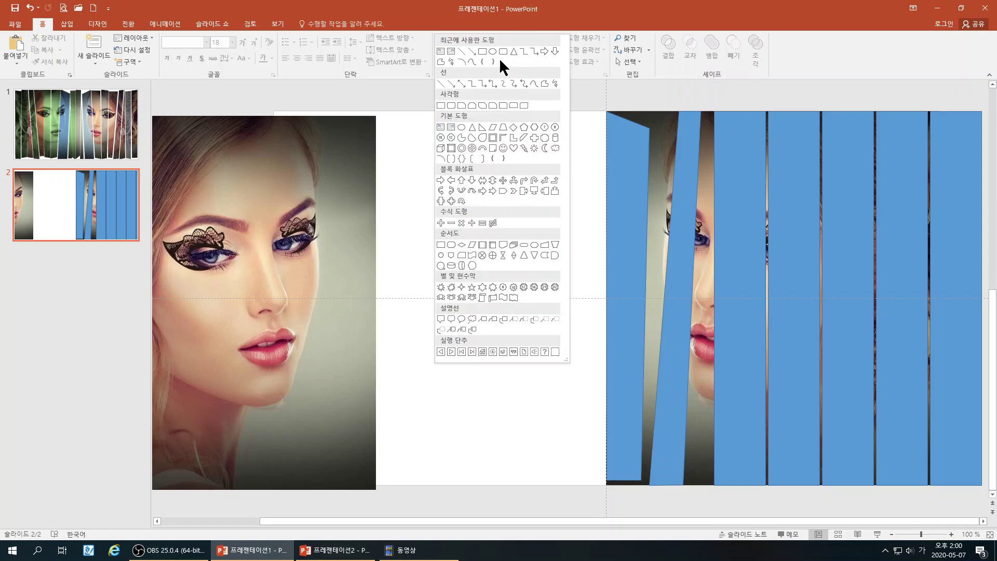
pyautogui.click(472, 128)
pyautogui.moveTo(638, 104); pyautogui.dragTo(675, 459)
pyautogui.moveTo(649, 407); pyautogui.dragTo(544, 401)
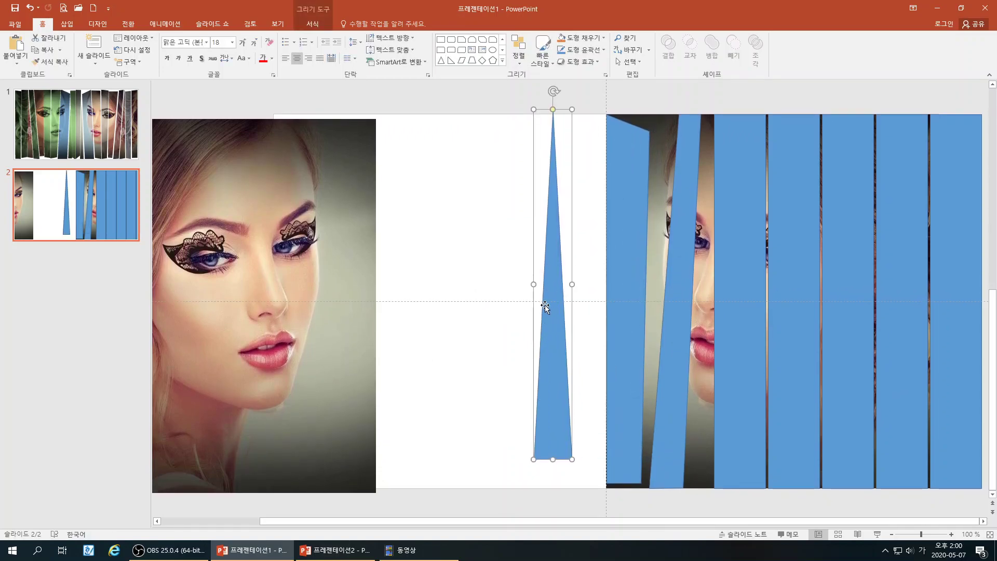
# Flip the narrow triangle vertically and place it over the photo between the first two strips
pyautogui.click(517, 65)
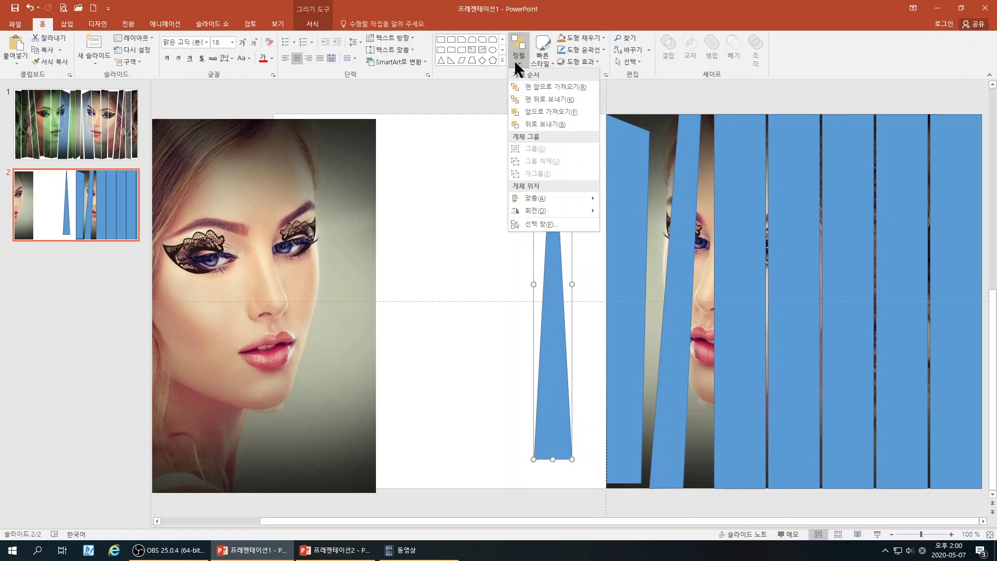
pyautogui.moveTo(541, 210)
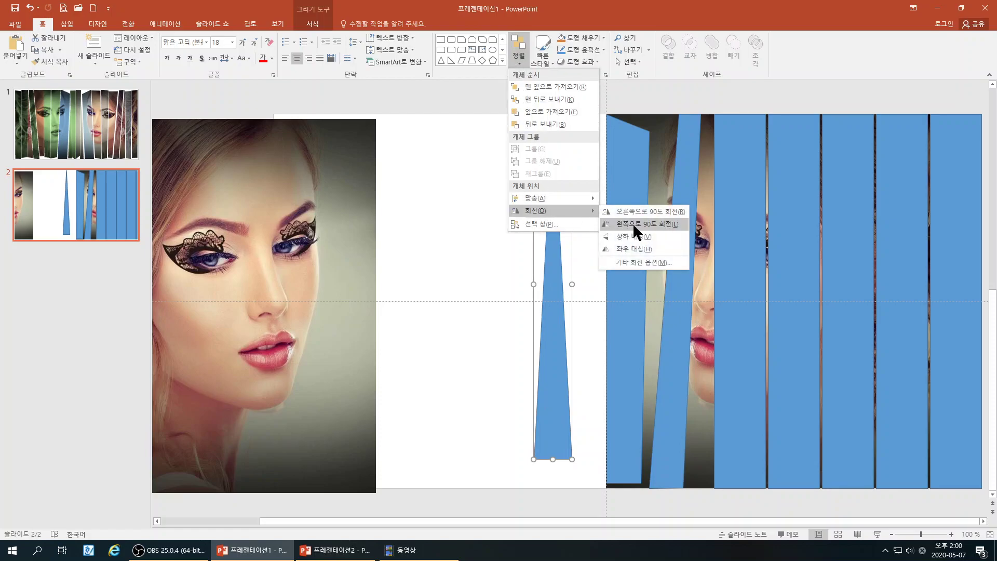
pyautogui.click(640, 236)
pyautogui.moveTo(553, 230); pyautogui.dragTo(660, 236)
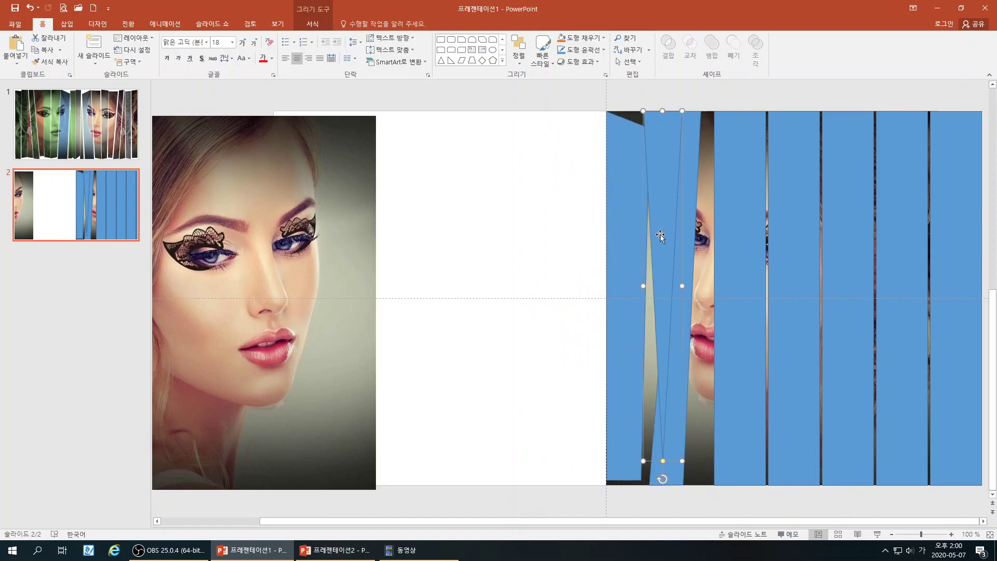
# Edit the triangle's points into a thin wedge filling the gap between the first two strips and tapering to their lower ends
pyautogui.rightClick(660, 235)
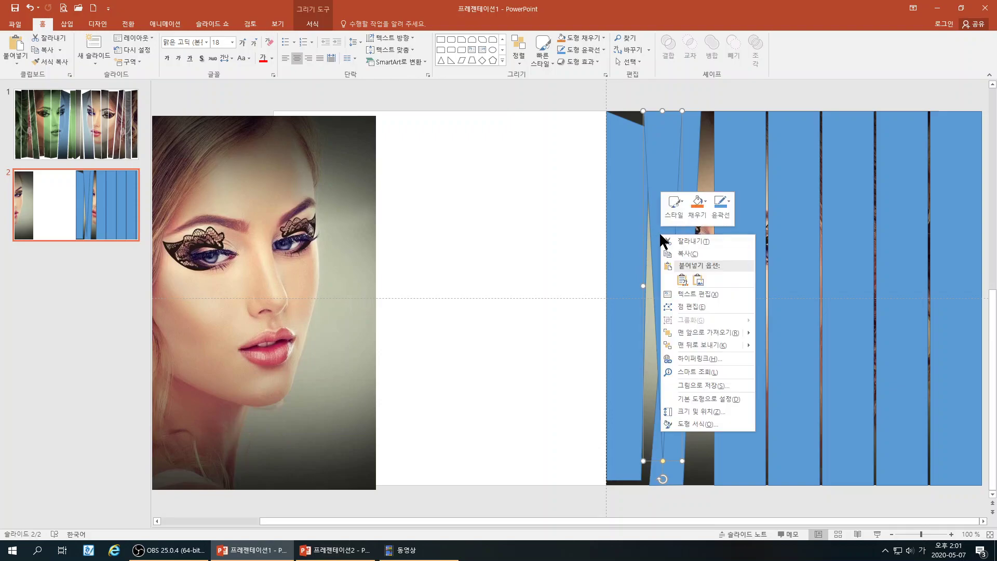
pyautogui.click(688, 306)
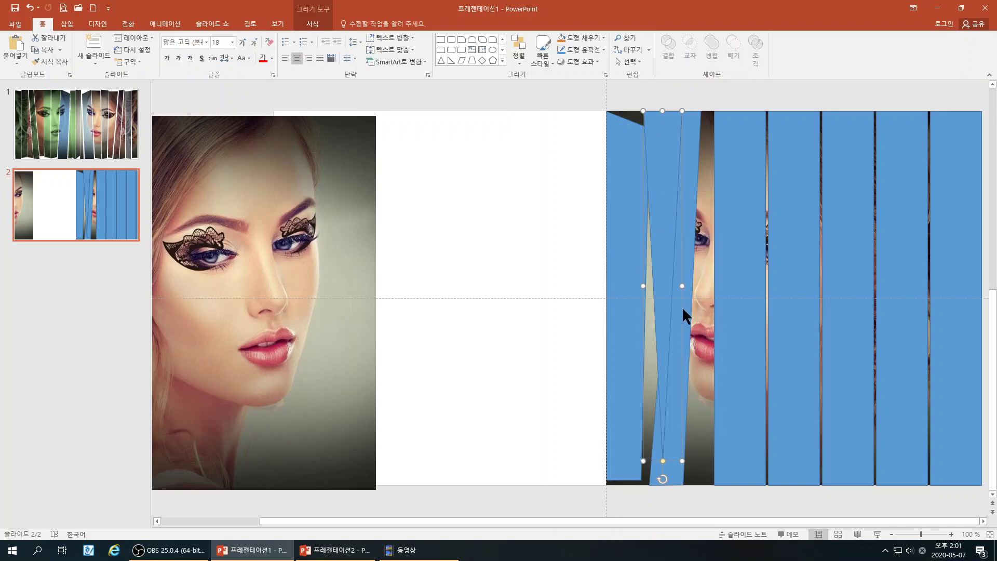
pyautogui.moveTo(663, 460); pyautogui.dragTo(646, 478)
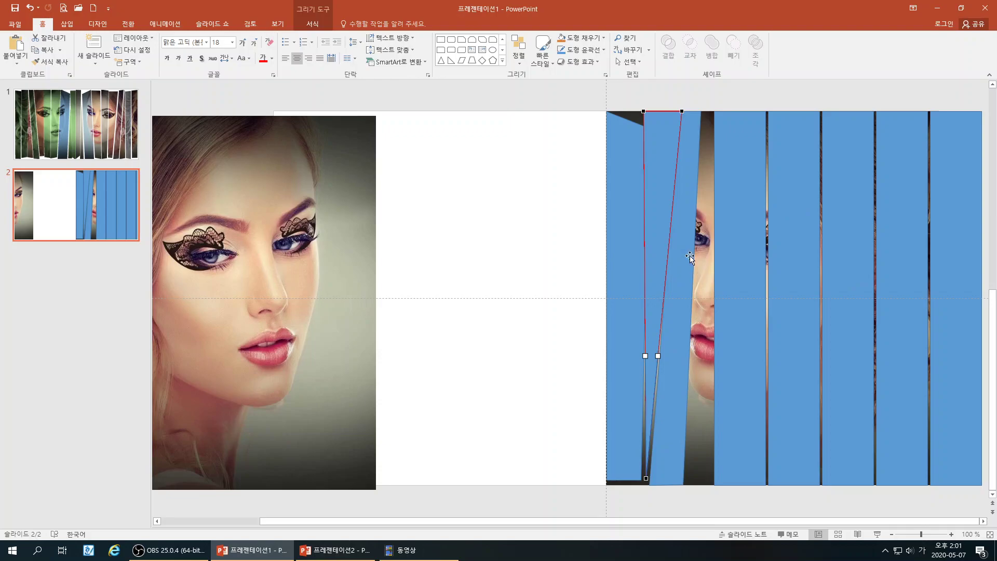
pyautogui.moveTo(683, 113); pyautogui.dragTo(652, 113)
pyautogui.moveTo(646, 478); pyautogui.dragTo(646, 483)
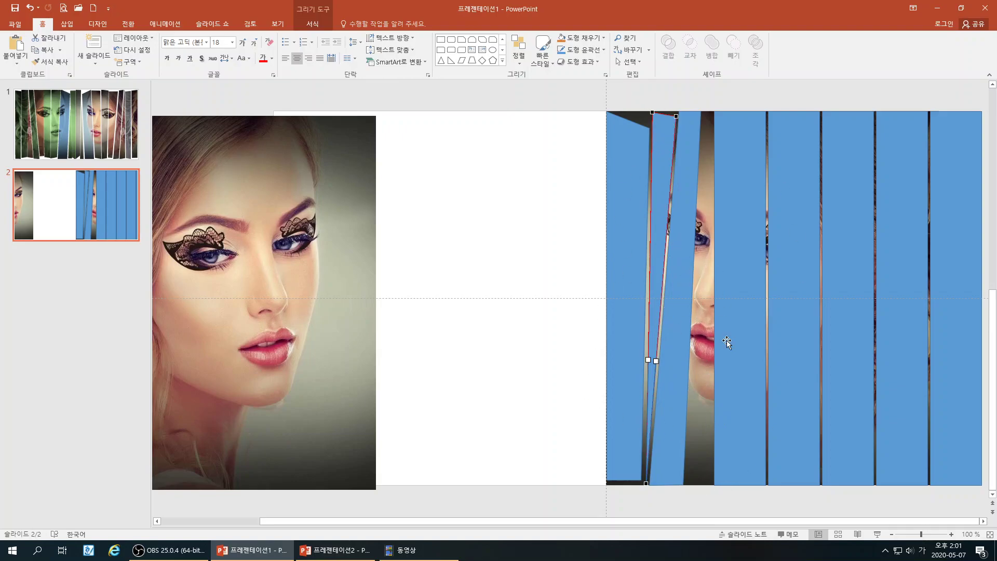
# Switch to the presentation 프레젠테이션2 and select all ten finished strips over its photo for copying
pyautogui.click(109, 151)
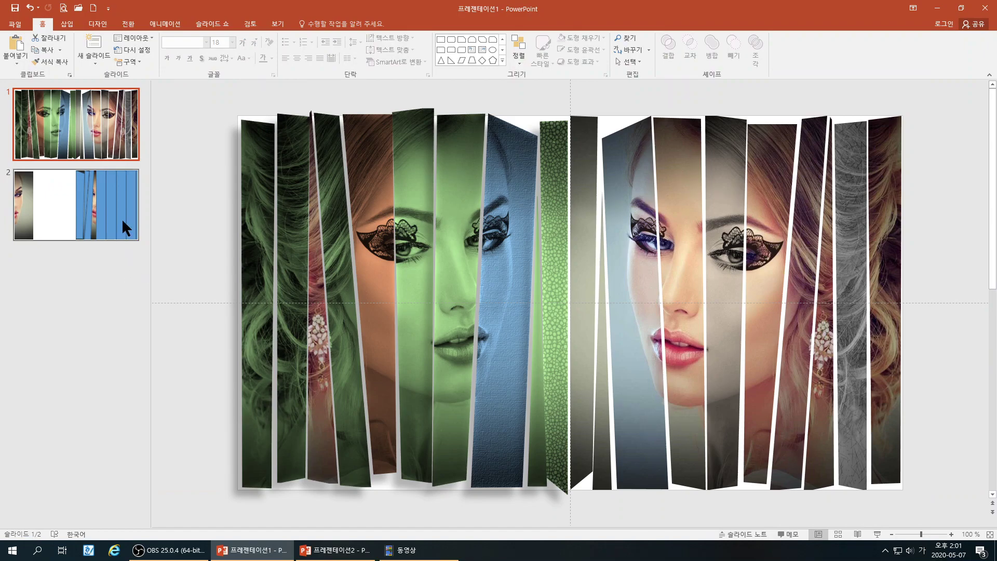
pyautogui.click(322, 552)
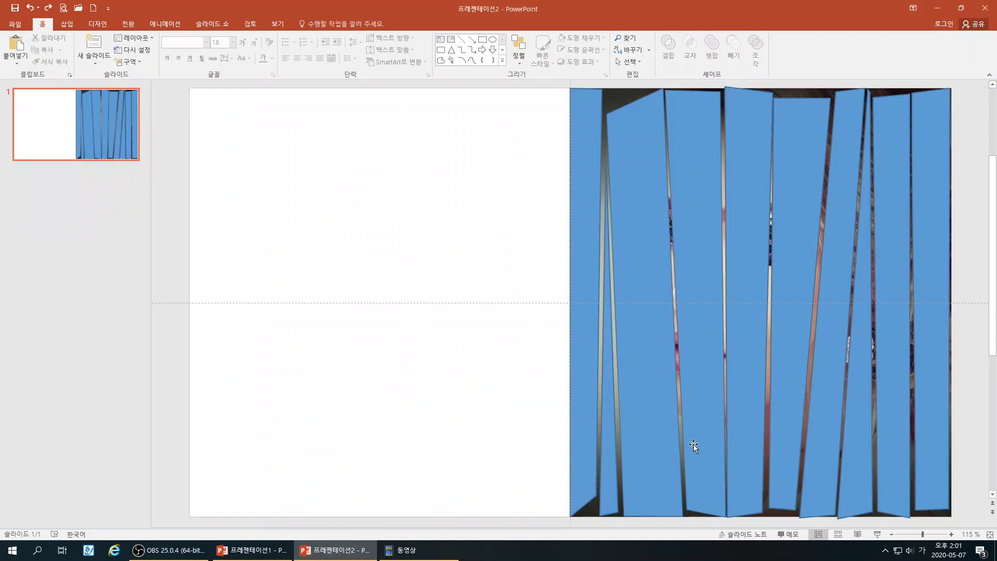
pyautogui.click(593, 238)
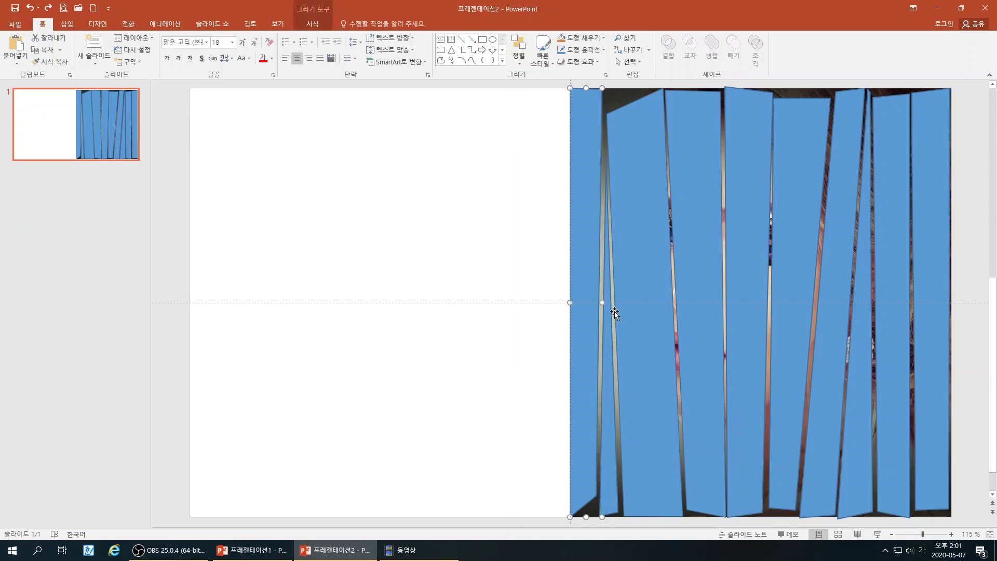
pyautogui.keyDown('shift'); pyautogui.click(610, 394); pyautogui.keyUp('shift')
pyautogui.keyDown('shift'); pyautogui.click(645, 367); pyautogui.keyUp('shift')
pyautogui.keyDown('shift'); pyautogui.click(700, 340); pyautogui.keyUp('shift')
pyautogui.keyDown('shift'); pyautogui.click(748, 324); pyautogui.keyUp('shift')
pyautogui.keyDown('shift'); pyautogui.click(800, 317); pyautogui.keyUp('shift')
pyautogui.keyDown('shift'); pyautogui.click(854, 331); pyautogui.keyUp('shift')
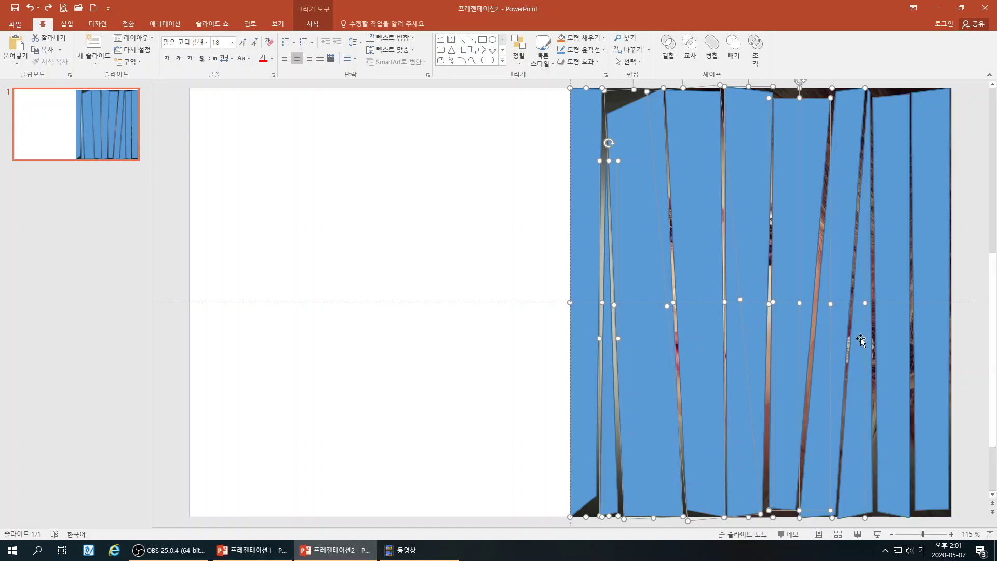
pyautogui.keyDown('shift'); pyautogui.click(869, 384); pyautogui.keyUp('shift')
pyautogui.keyDown('shift'); pyautogui.click(891, 372); pyautogui.keyUp('shift')
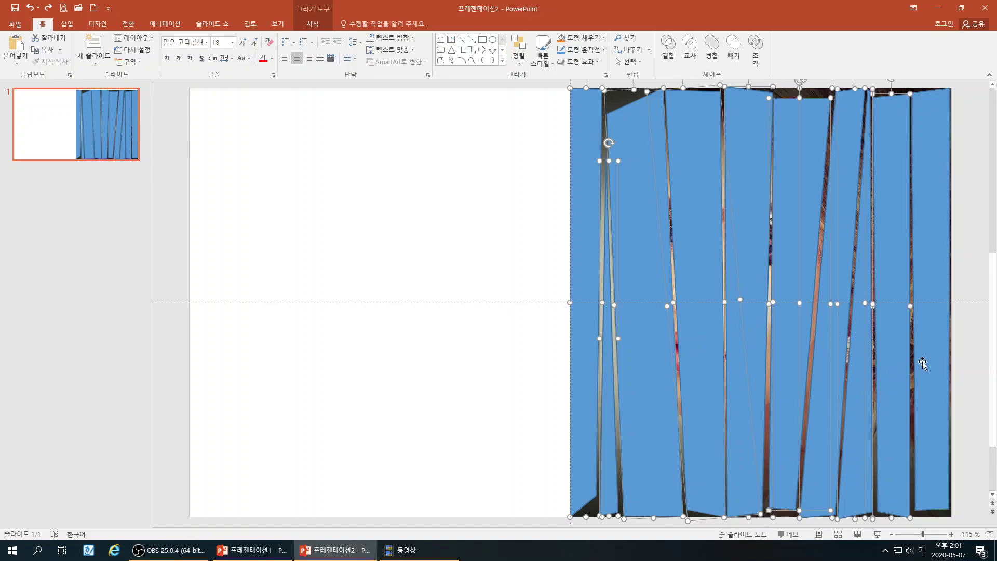
pyautogui.keyDown('shift'); pyautogui.click(925, 366); pyautogui.keyUp('shift')
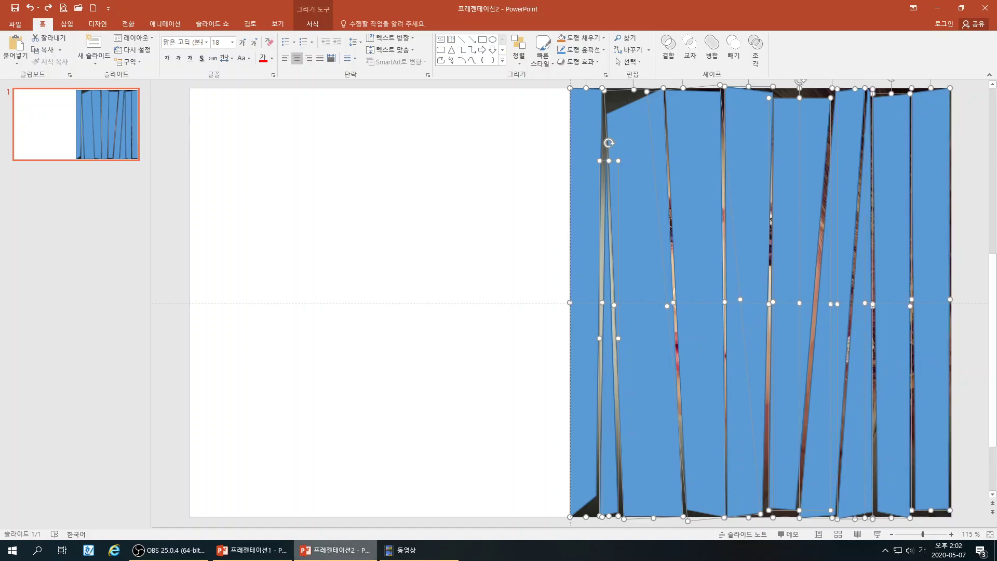
# Return to slide 2 of 프레젠테이션1 and delete all the blue strips and the wedge covering the photo
pyautogui.click(253, 550)
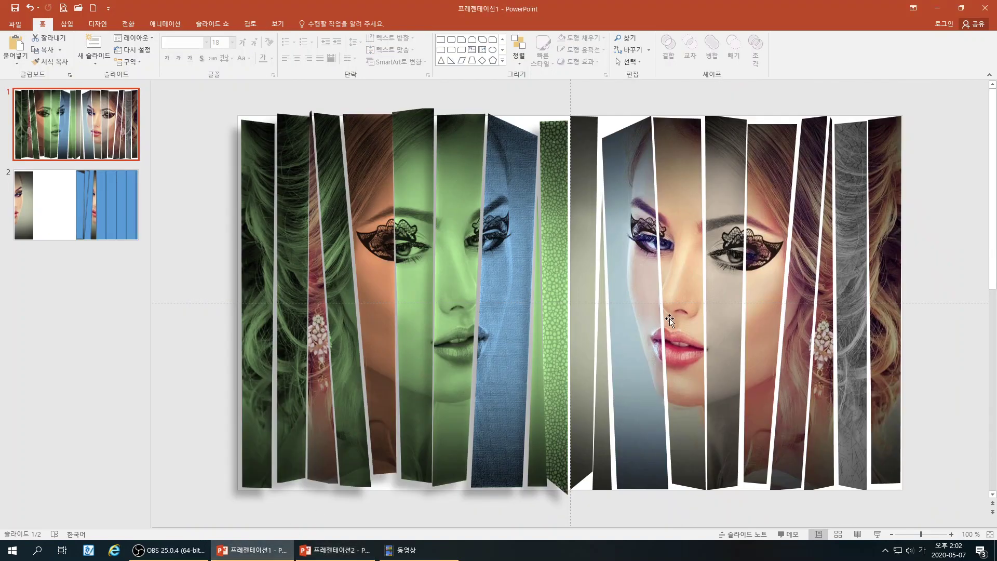
pyautogui.click(83, 224)
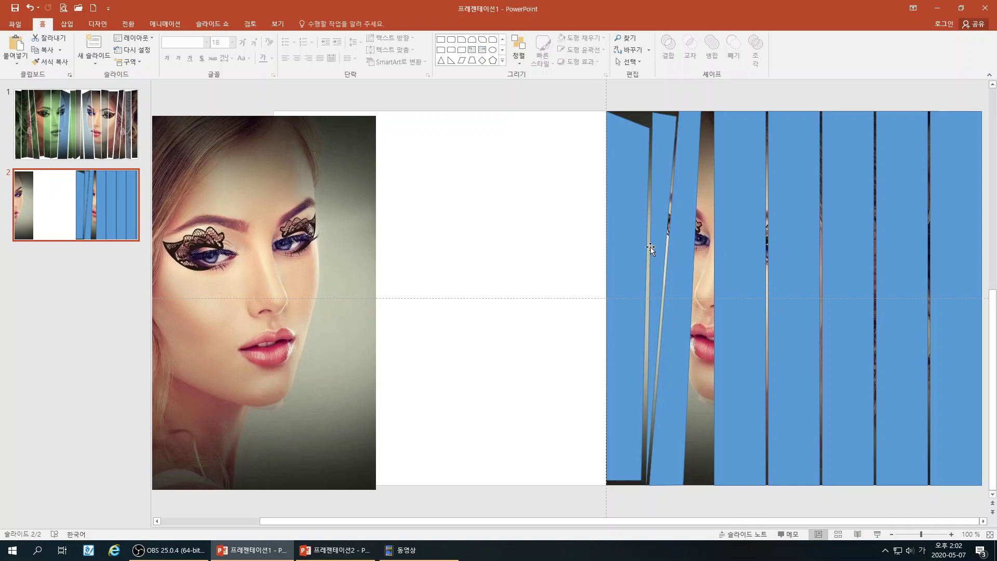
pyautogui.click(627, 239)
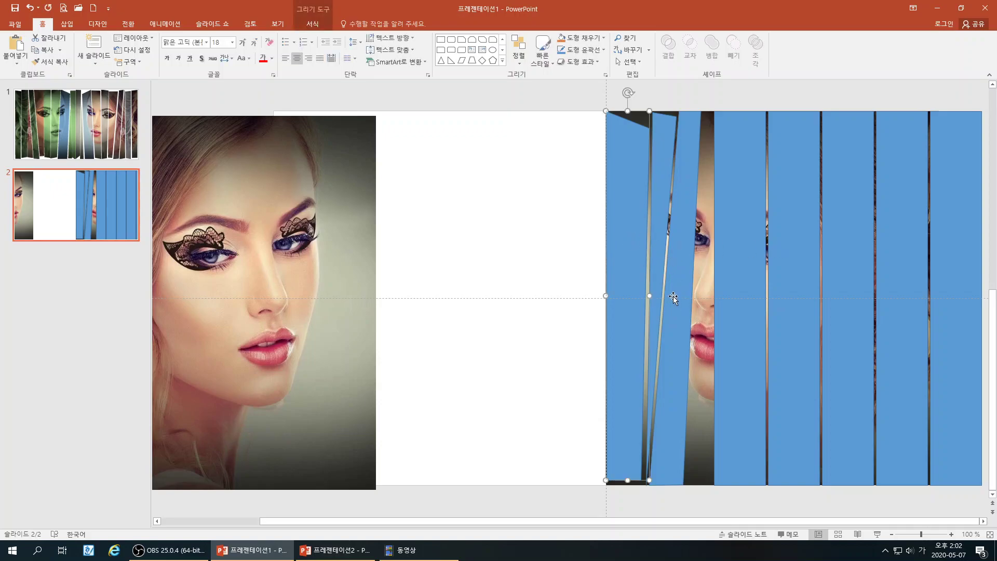
pyautogui.keyDown('shift'); pyautogui.click(657, 245); pyautogui.keyUp('shift')
pyautogui.keyDown('shift'); pyautogui.click(683, 244); pyautogui.keyUp('shift')
pyautogui.keyDown('shift'); pyautogui.click(743, 235); pyautogui.keyUp('shift')
pyautogui.keyDown('shift'); pyautogui.click(792, 233); pyautogui.keyUp('shift')
pyautogui.keyDown('shift'); pyautogui.click(842, 230); pyautogui.keyUp('shift')
pyautogui.keyDown('shift'); pyautogui.click(902, 237); pyautogui.keyUp('shift')
pyautogui.keyDown('shift'); pyautogui.click(938, 243); pyautogui.keyUp('shift')
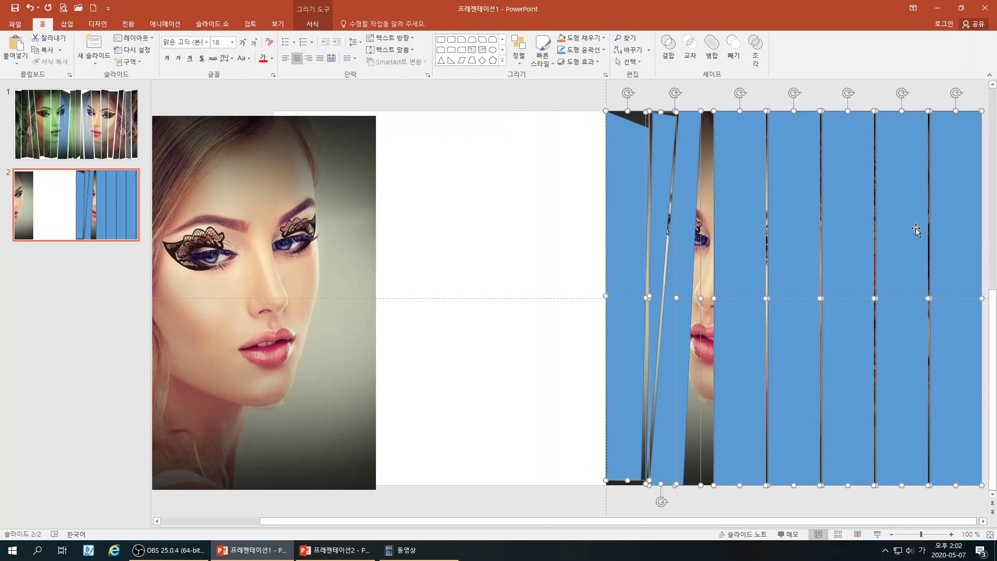
pyautogui.press('Delete')
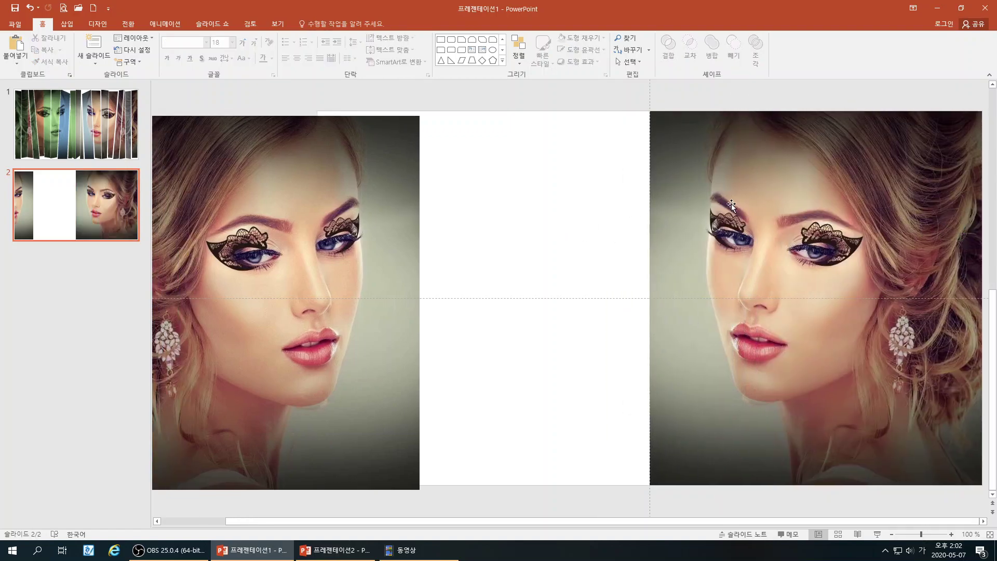
# Paste the ten copied strips over the mirrored photo on slide 2 and clear the selection
pyautogui.rightClick(595, 204)
pyautogui.click(623, 221)
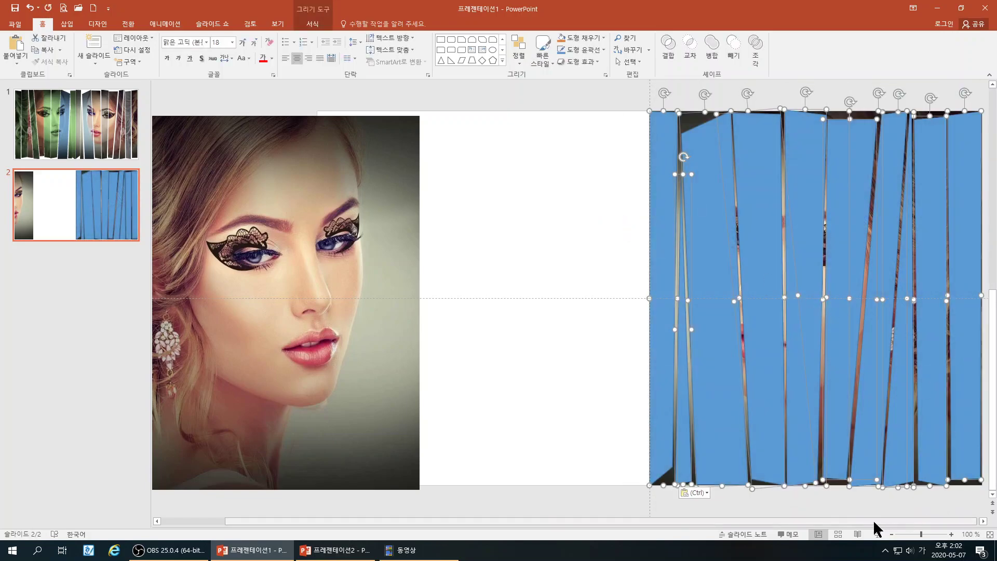
pyautogui.click(825, 501)
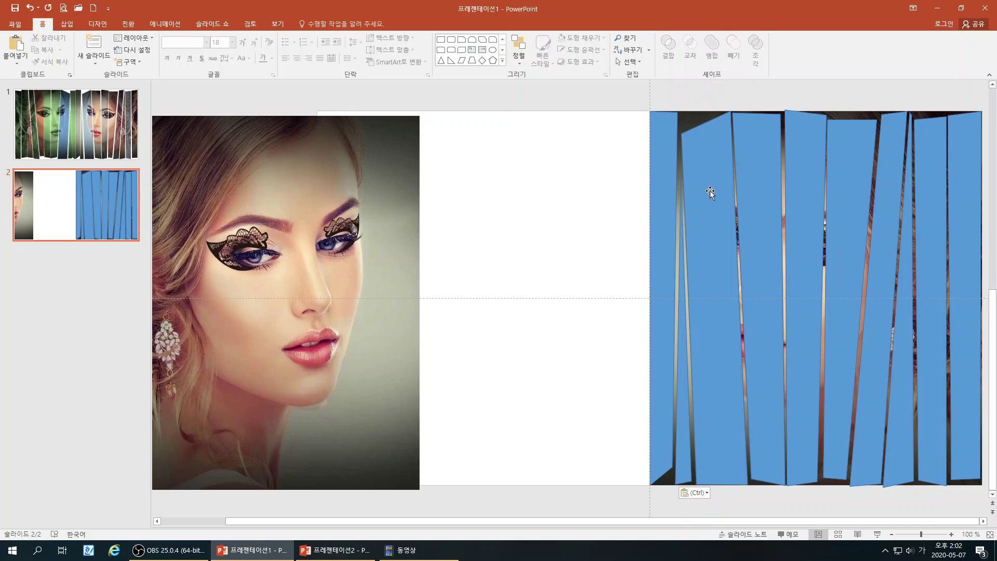
pyautogui.click(694, 119)
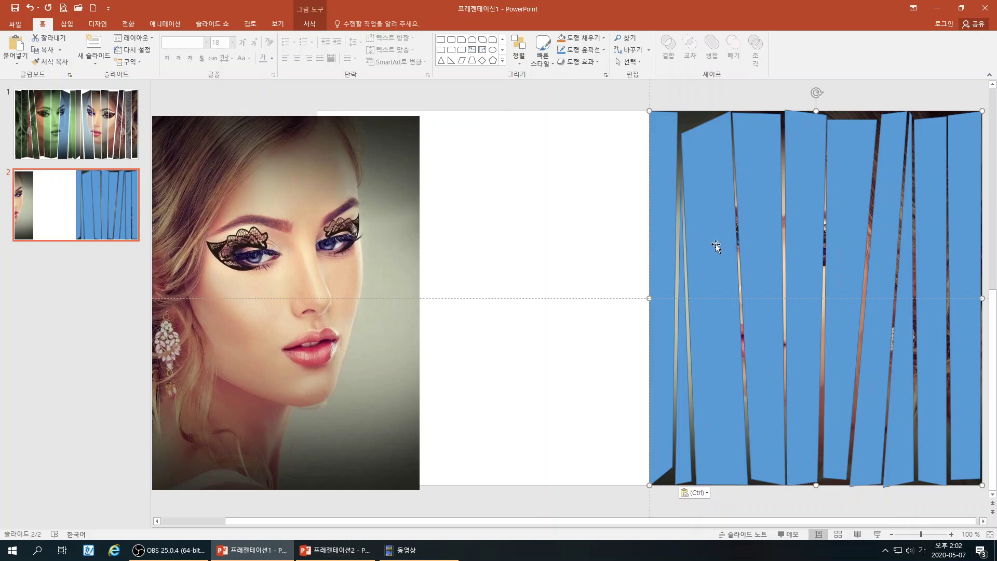
pyautogui.click(709, 197)
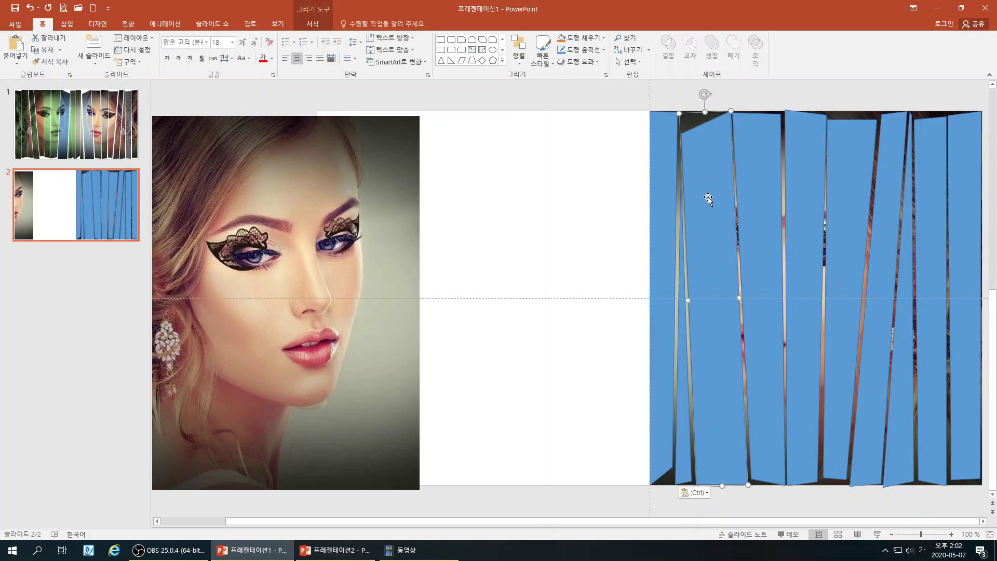
pyautogui.click(783, 202)
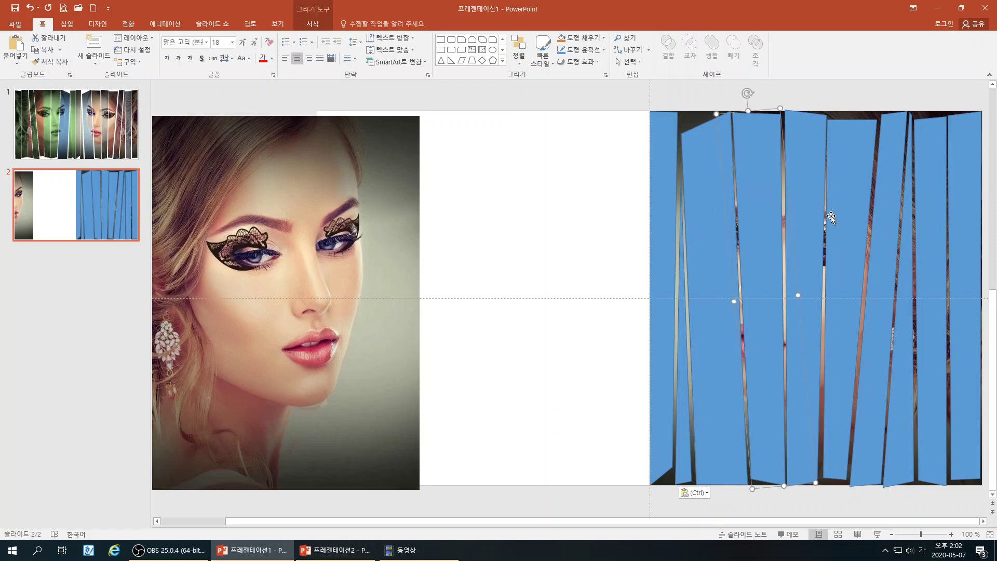
pyautogui.click(550, 253)
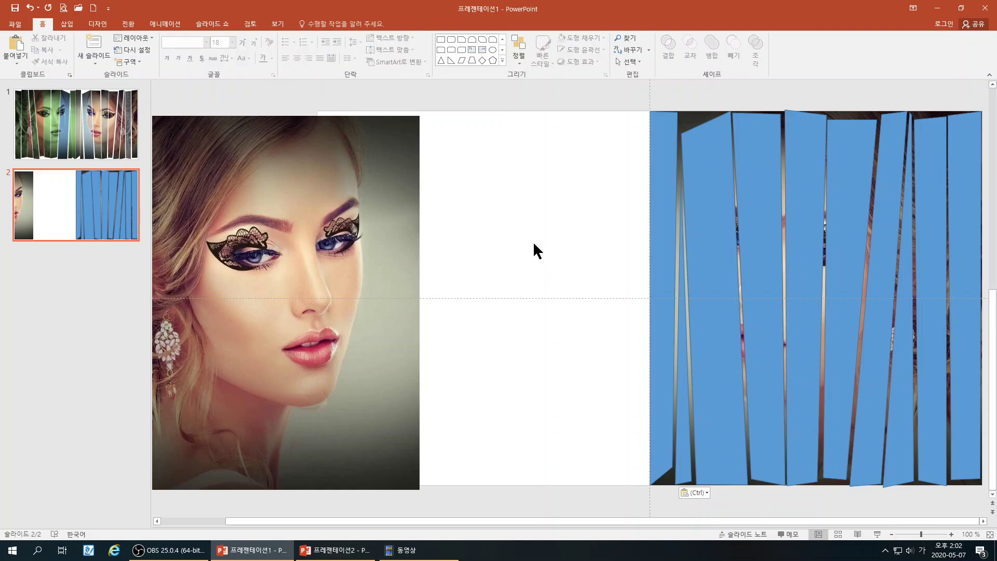
# Select the mirrored photo first, add all ten strips to the selection, and split the photo with the Fragment shape operation
pyautogui.click(693, 117)
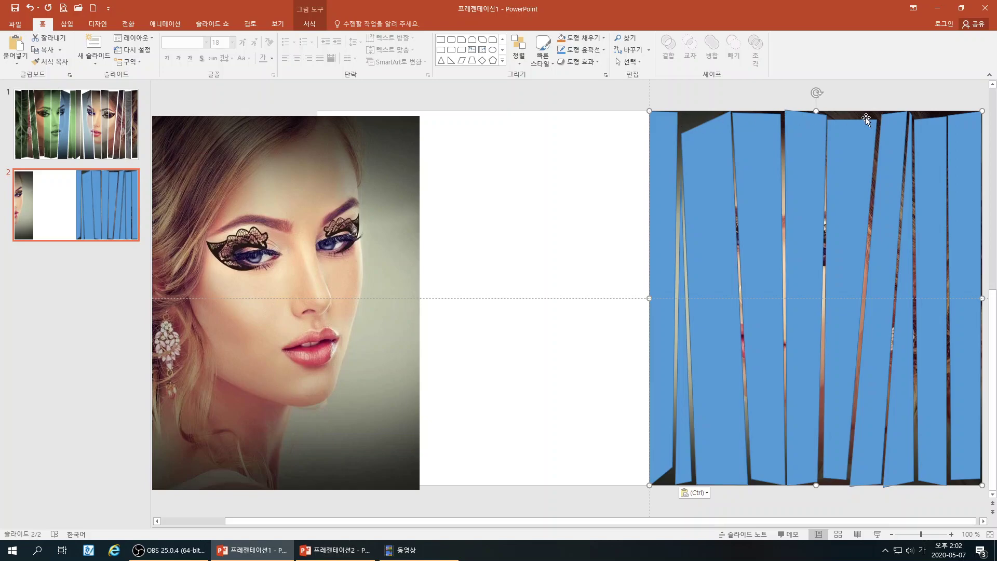
pyautogui.moveTo(864, 116); pyautogui.dragTo(858, 68)
pyautogui.keyDown('shift'); pyautogui.click(965, 228); pyautogui.keyUp('shift')
pyautogui.keyDown('shift'); pyautogui.click(928, 234); pyautogui.keyUp('shift')
pyautogui.keyDown('shift'); pyautogui.click(907, 260); pyautogui.keyUp('shift')
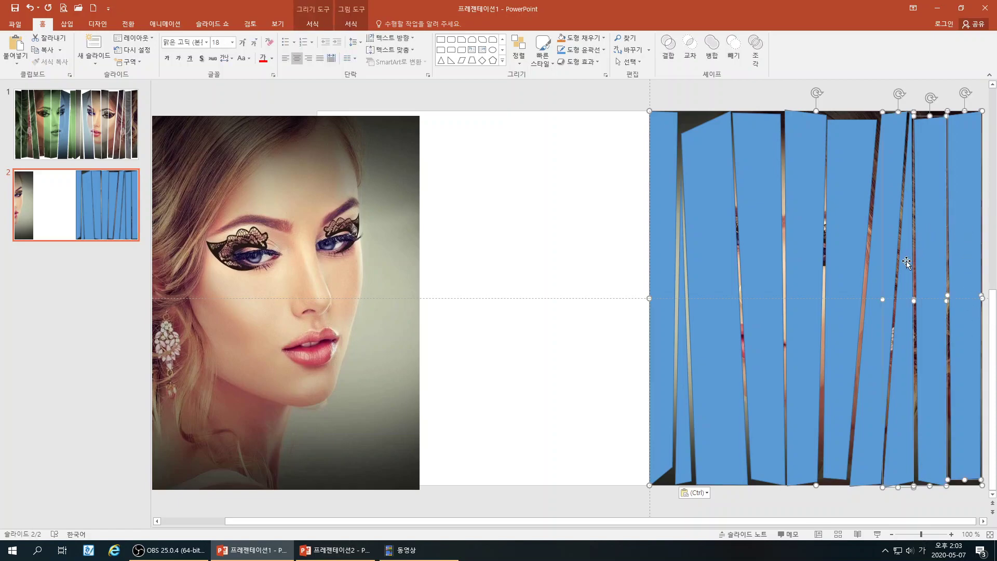
pyautogui.keyDown('shift'); pyautogui.click(877, 262); pyautogui.keyUp('shift')
pyautogui.keyDown('shift'); pyautogui.click(836, 250); pyautogui.keyUp('shift')
pyautogui.keyDown('shift'); pyautogui.click(805, 252); pyautogui.keyUp('shift')
pyautogui.keyDown('shift'); pyautogui.click(761, 258); pyautogui.keyUp('shift')
pyautogui.keyDown('shift'); pyautogui.click(712, 262); pyautogui.keyUp('shift')
pyautogui.keyDown('shift'); pyautogui.click(682, 347); pyautogui.keyUp('shift')
pyautogui.keyDown('shift'); pyautogui.click(665, 362); pyautogui.keyUp('shift')
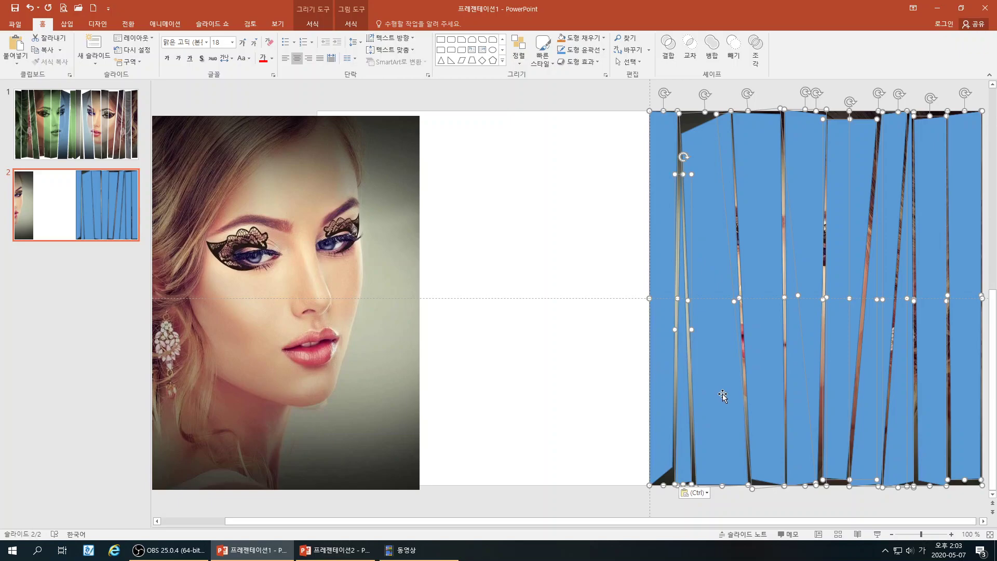
pyautogui.click(757, 57)
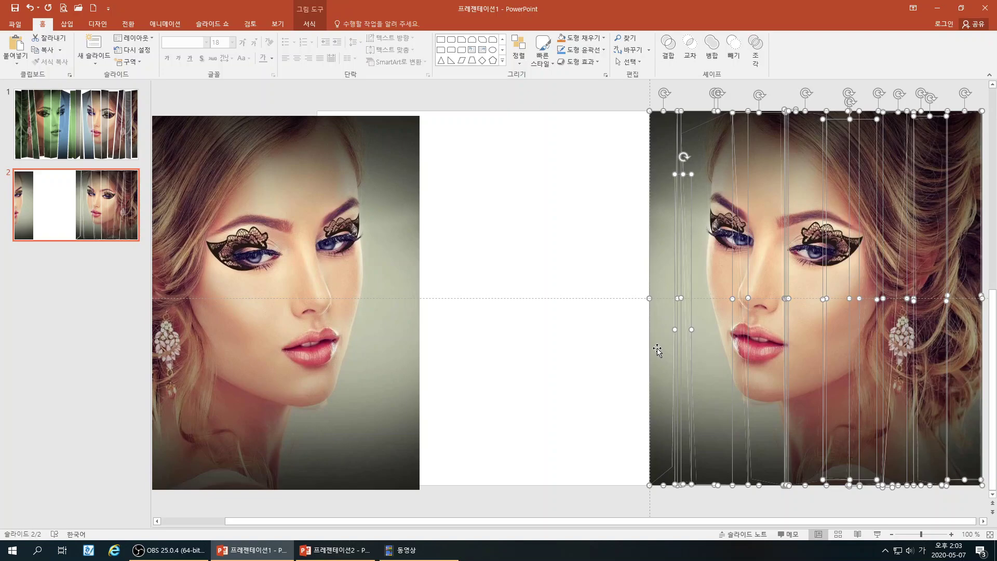
pyautogui.click(518, 371)
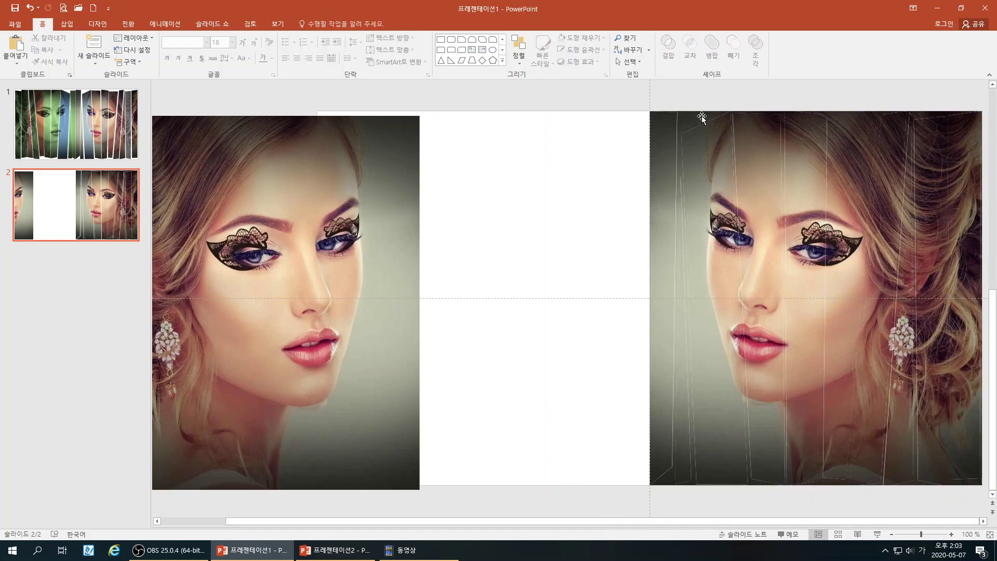
# Zoom in to 150% and examine the fragmented photo's cut lines on slide 2 against the finished example on slide 1
pyautogui.click(951, 534)
pyautogui.click(952, 534)
pyautogui.click(952, 534)
pyautogui.keyDown('ctrl'); pyautogui.scroll(2, 784, 350); pyautogui.keyUp('ctrl')
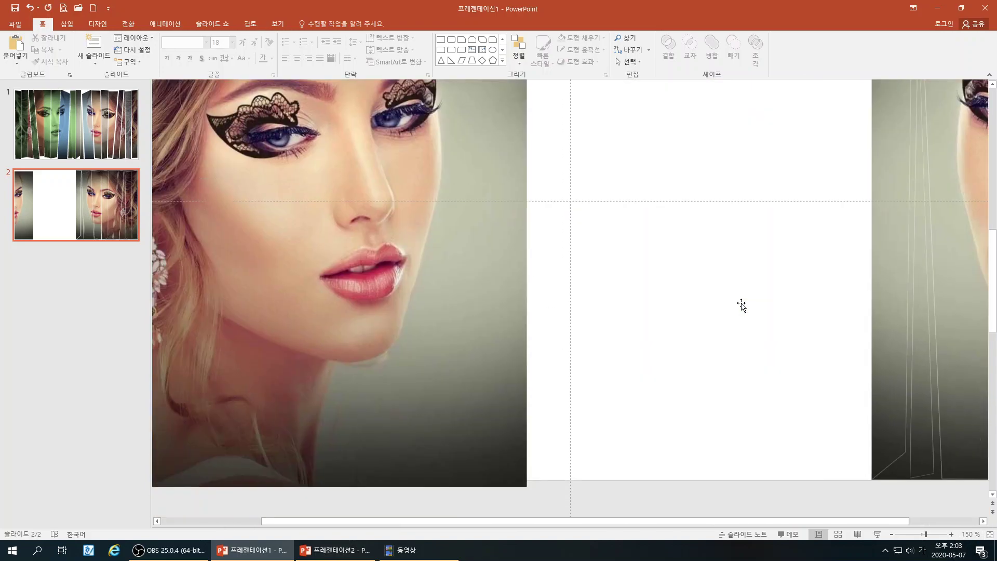
pyautogui.scroll(3, 739, 305)
pyautogui.click(113, 200)
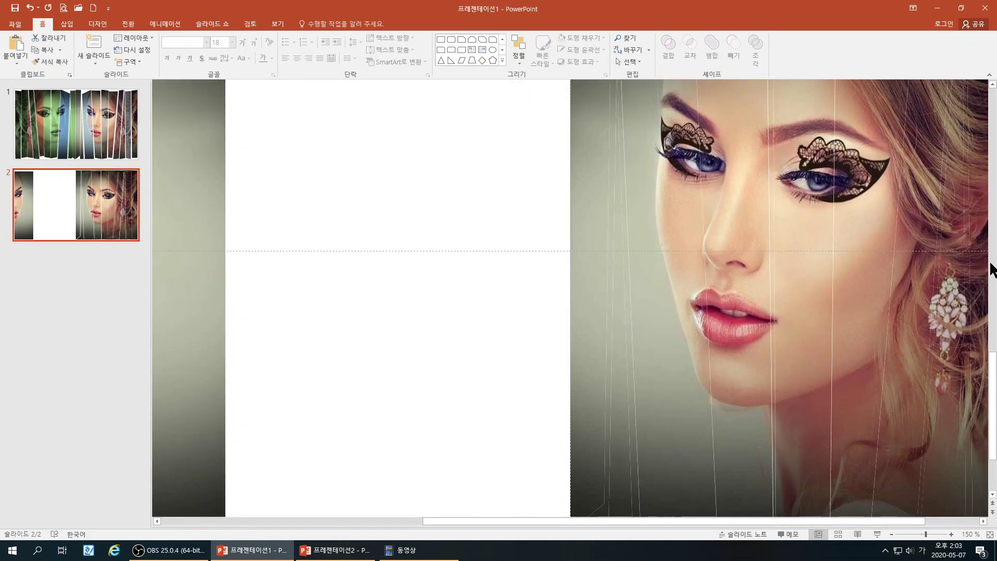
pyautogui.moveTo(994, 358); pyautogui.dragTo(996, 330)
pyautogui.moveTo(994, 364); pyautogui.dragTo(996, 296)
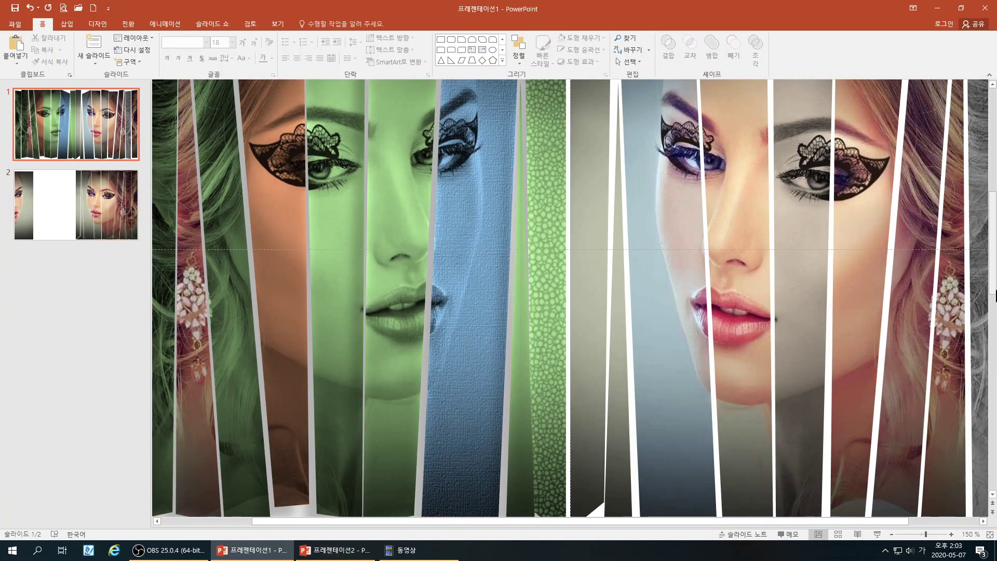
# On slide 2, remove the leftover gap pieces between the strips of the fragmented mirrored photo to open white gaps
pyautogui.click(71, 200)
pyautogui.click(996, 310)
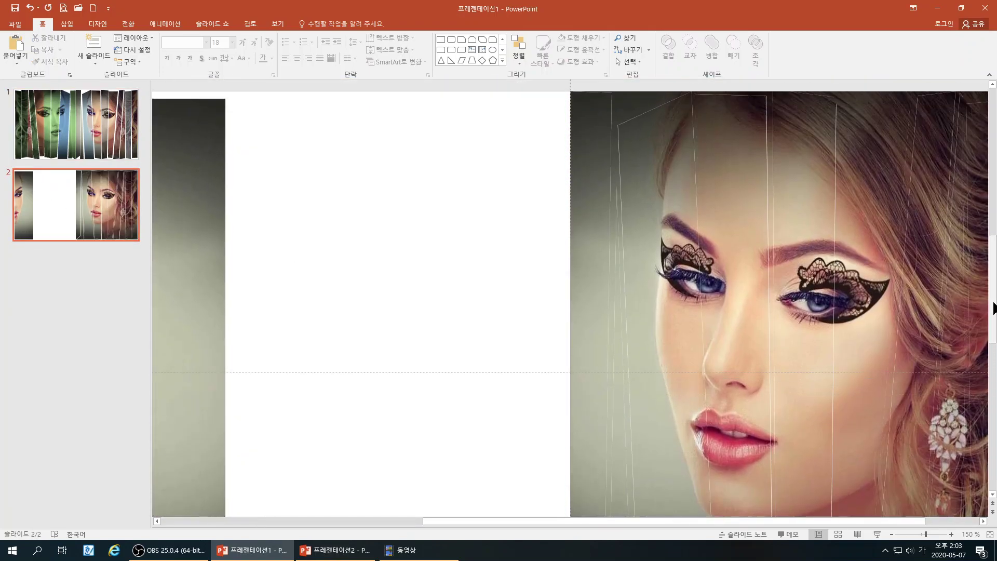
pyautogui.click(637, 102)
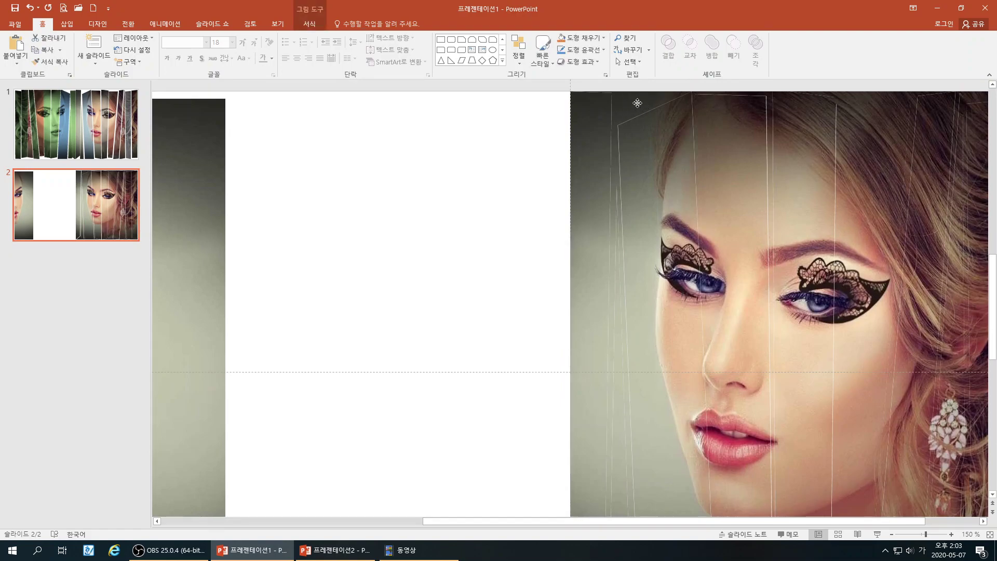
pyautogui.moveTo(544, 90); pyautogui.dragTo(420, 113)
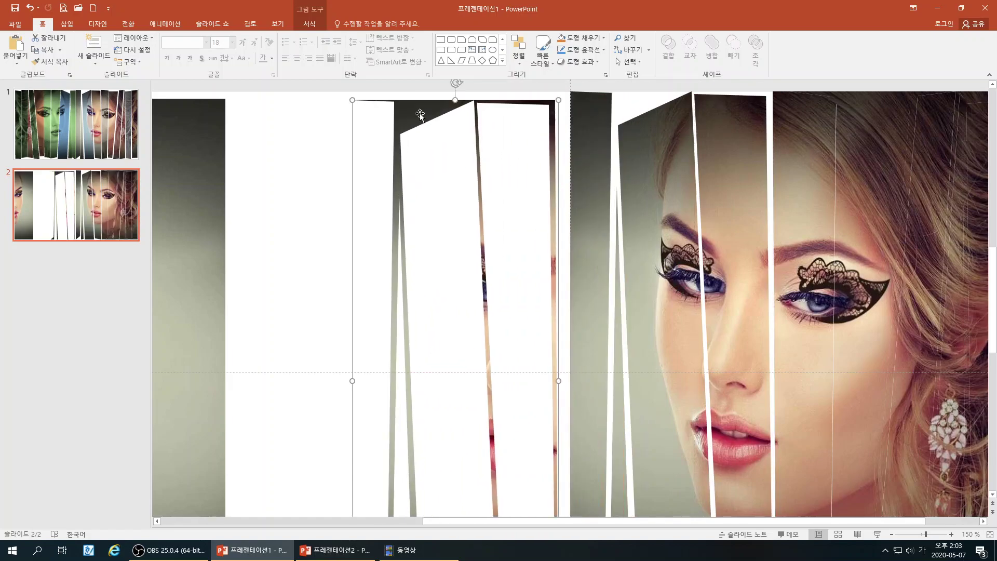
pyautogui.press('Delete')
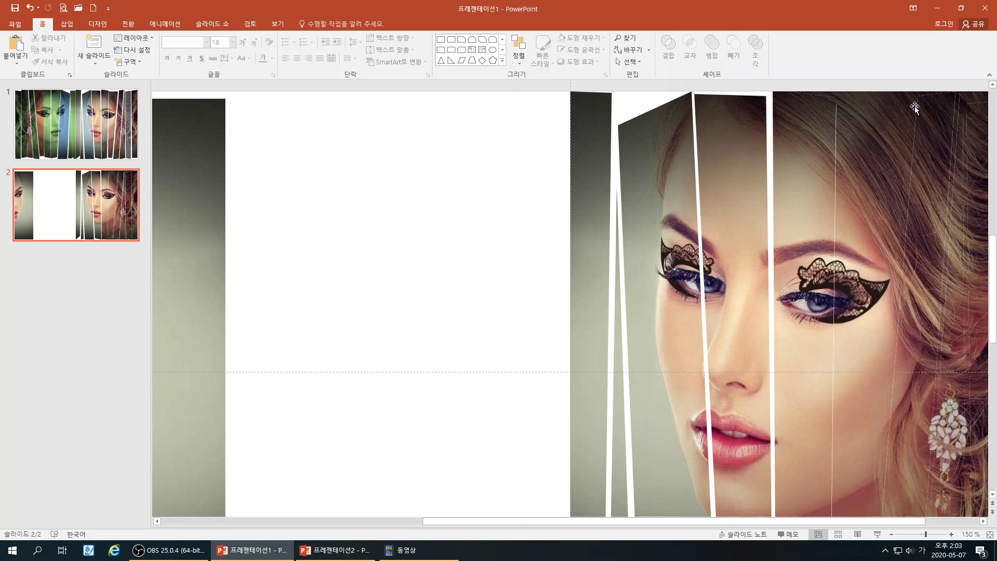
pyautogui.moveTo(915, 106); pyautogui.dragTo(540, 106)
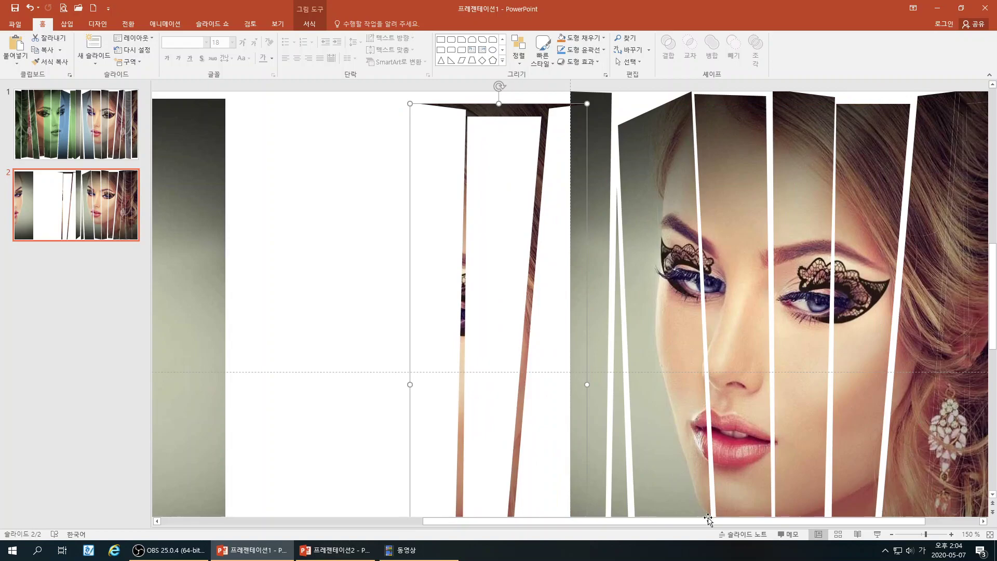
pyautogui.press('Delete')
pyautogui.moveTo(589, 524); pyautogui.dragTo(690, 525)
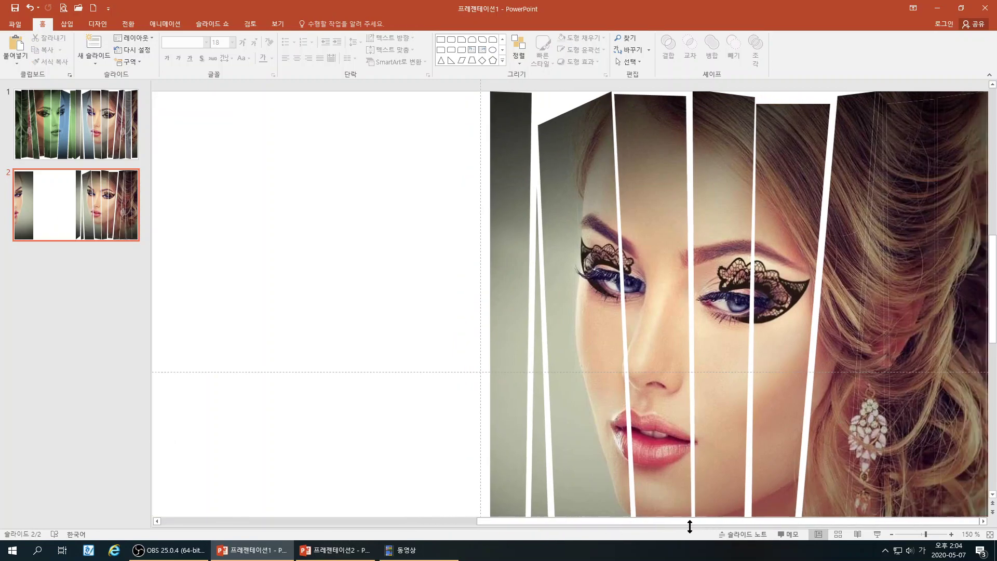
pyautogui.moveTo(884, 99); pyautogui.dragTo(323, 129)
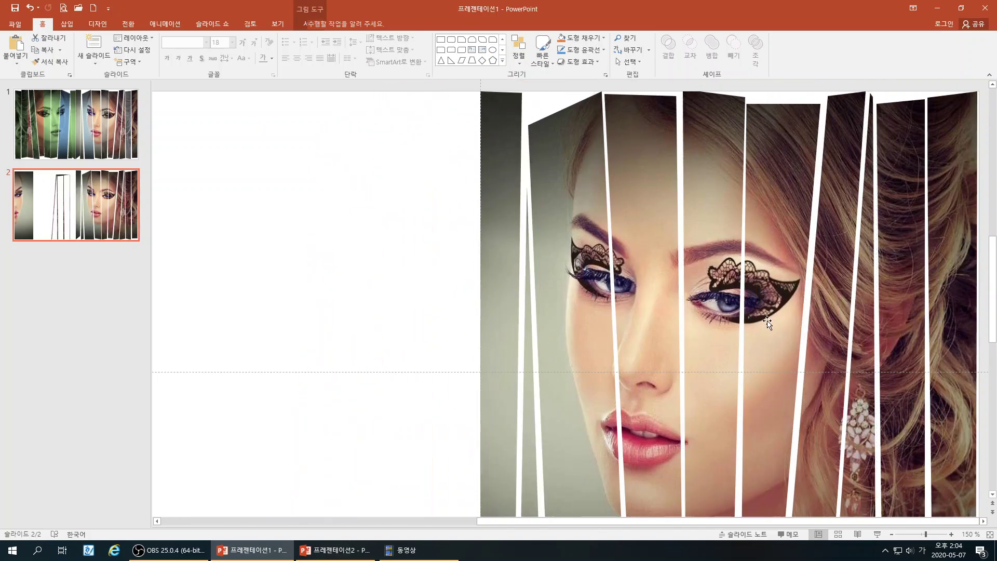
# Move the intact original photo onto the left half of slide 2, flush against the vertical centre guide, and clear the selection
pyautogui.click(892, 534)
pyautogui.click(891, 535)
pyautogui.click(891, 534)
pyautogui.click(892, 534)
pyautogui.click(892, 535)
pyautogui.click(891, 534)
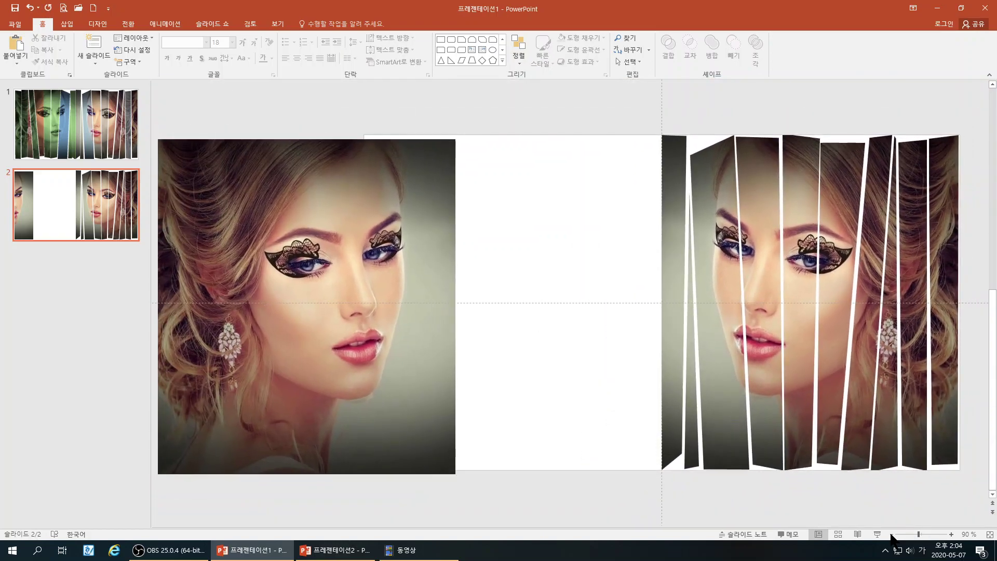
pyautogui.moveTo(367, 341); pyautogui.dragTo(569, 342)
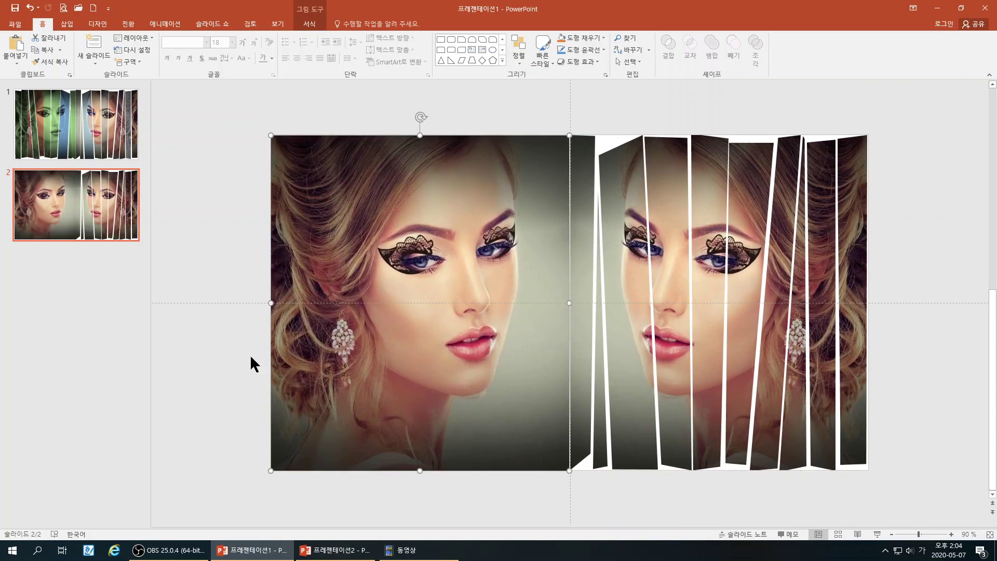
pyautogui.click(233, 322)
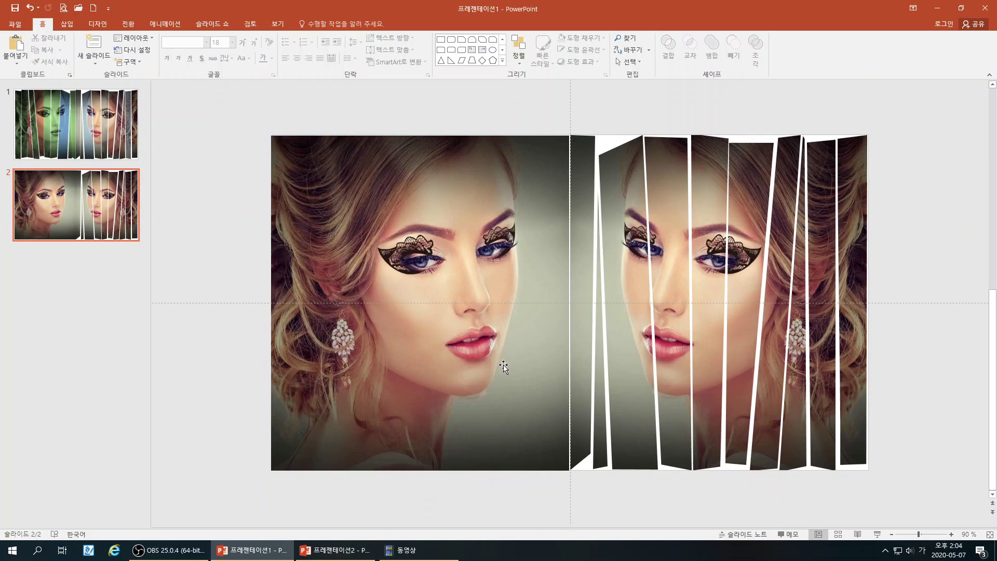
pyautogui.click(335, 550)
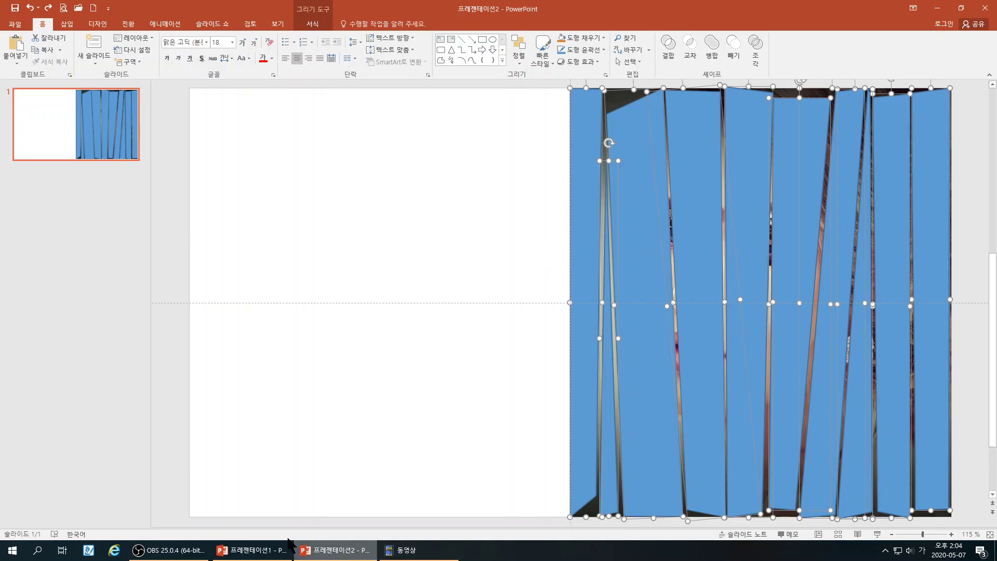
pyautogui.click(252, 550)
pyautogui.rightClick(237, 220)
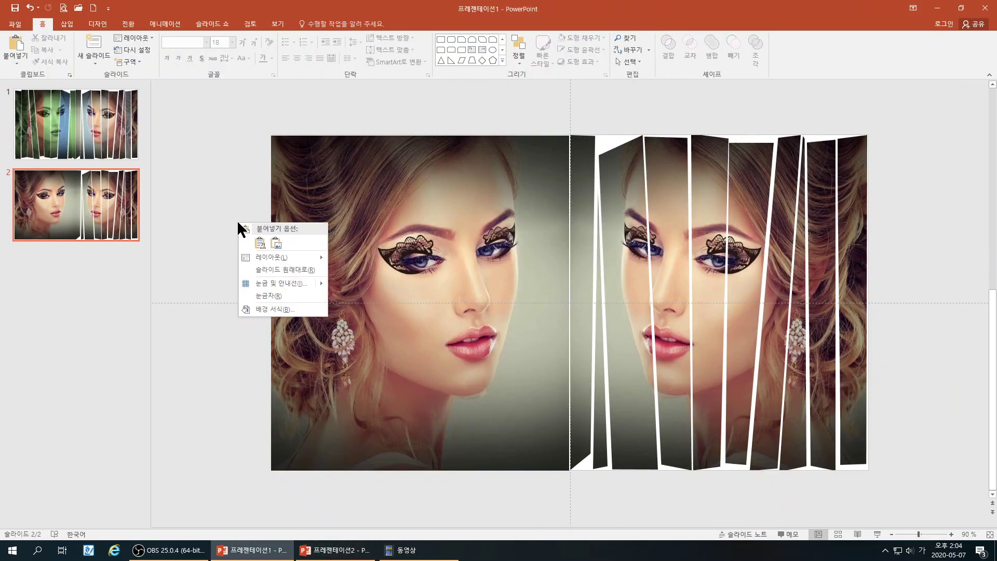
pyautogui.click(259, 238)
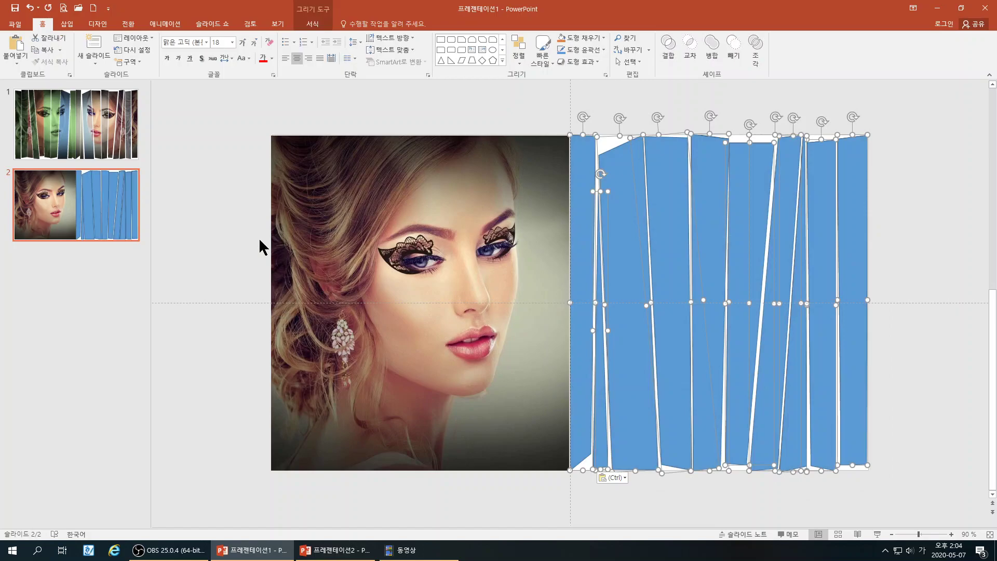
pyautogui.hotkey('ctrl', 'z')
pyautogui.scroll(1, 249, 322)
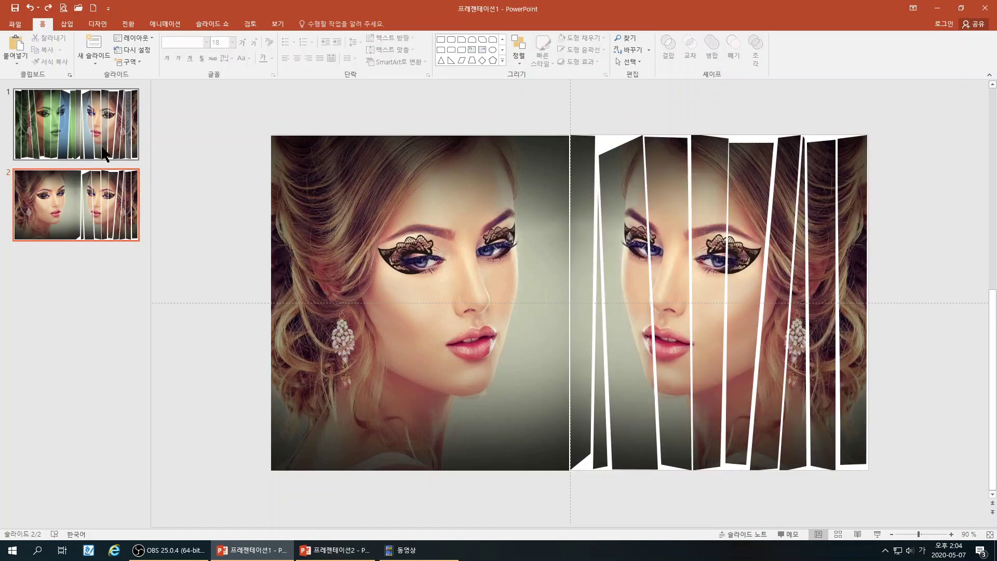